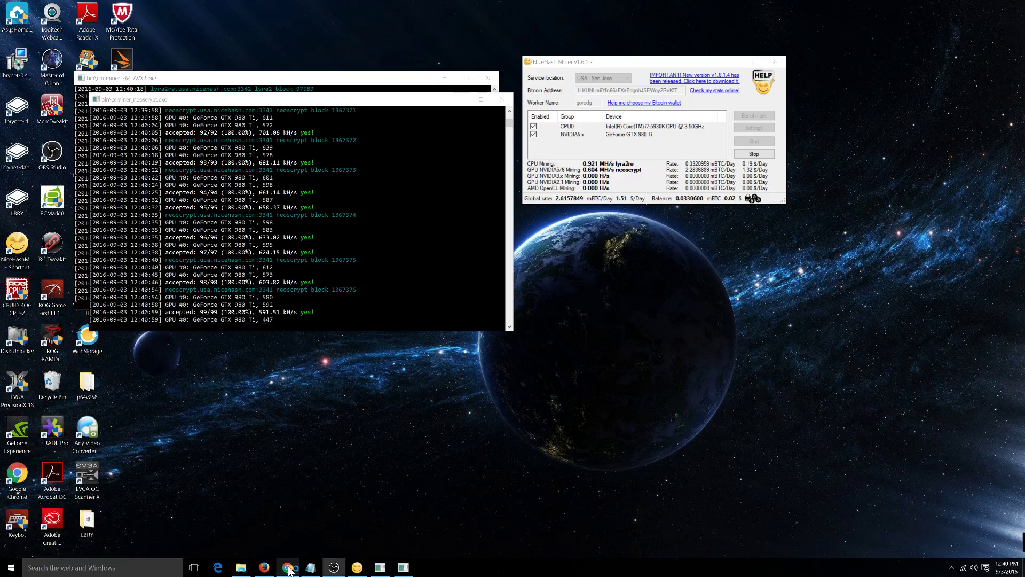
Step: Switch to Firefox and open the Sell Hashing Power page of the NiceHash site
{"action": "left_click", "coordinate": [263, 567]}
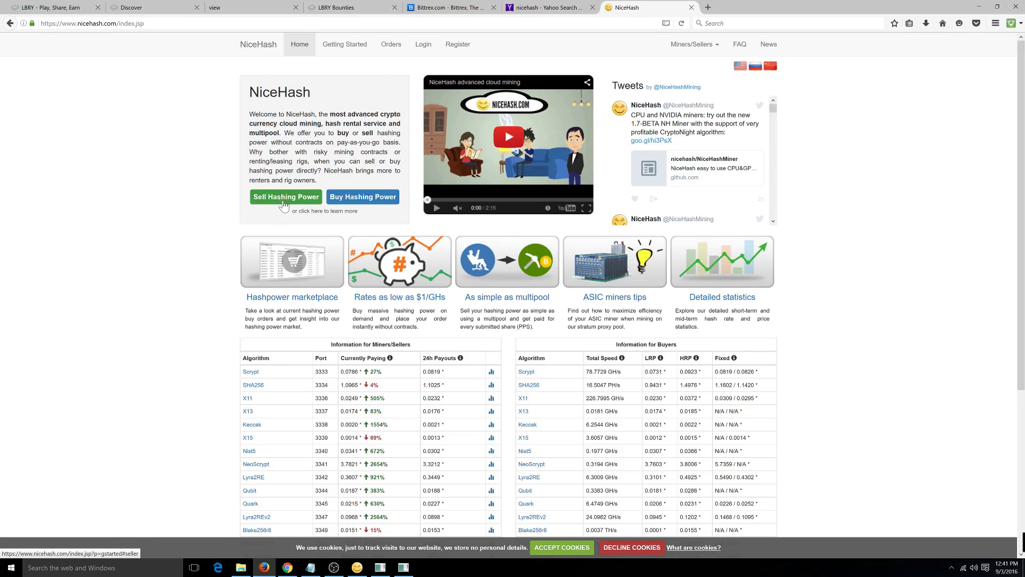
{"action": "left_click", "coordinate": [283, 203]}
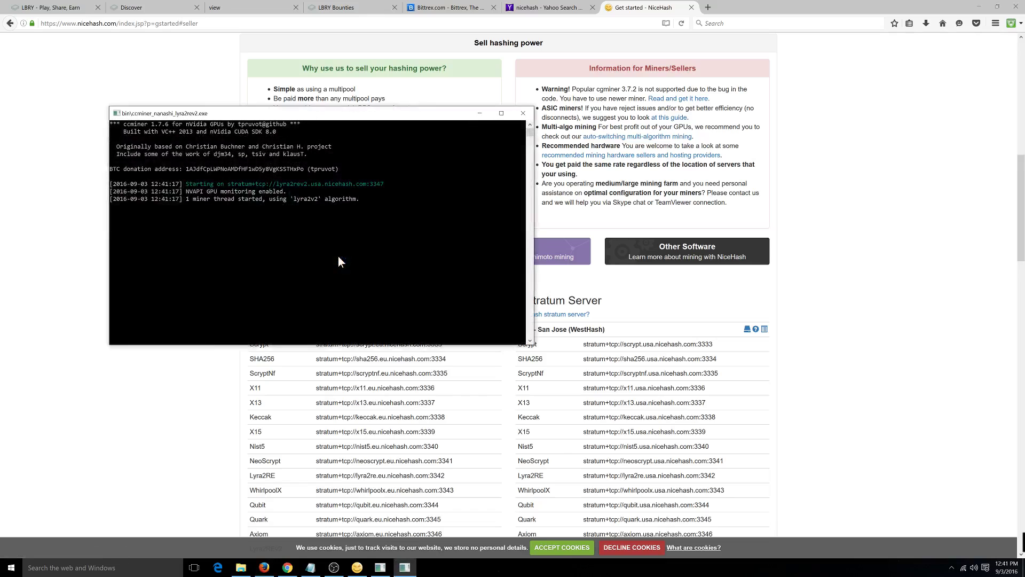
Step: Open the downloaded NiceHashMiner_v1.6.1.4.zip archive from the browser's downloads and clear the browser window out of the way
{"action": "left_click", "coordinate": [926, 24]}
{"action": "left_click", "coordinate": [926, 24]}
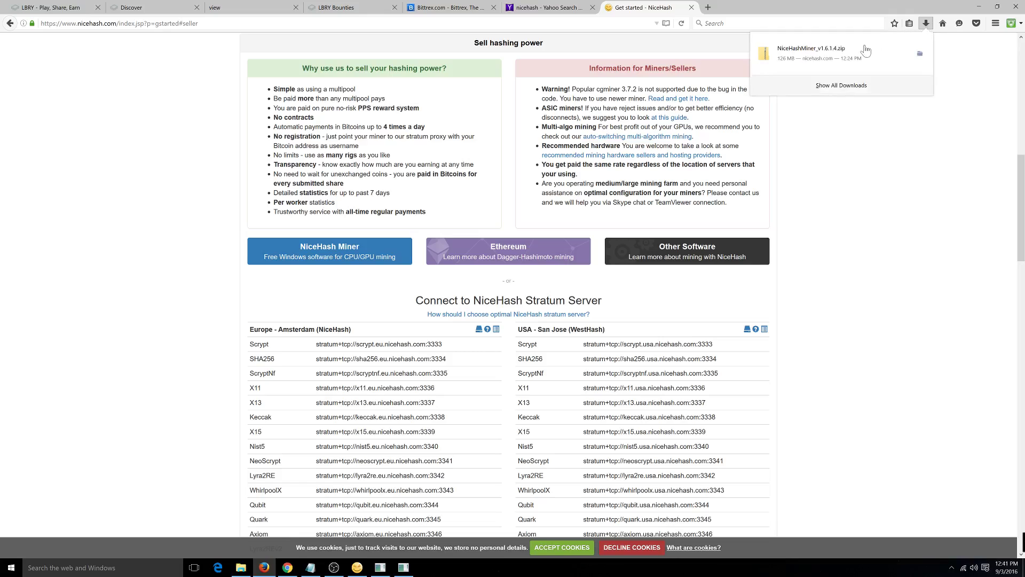
{"action": "left_click", "coordinate": [825, 54]}
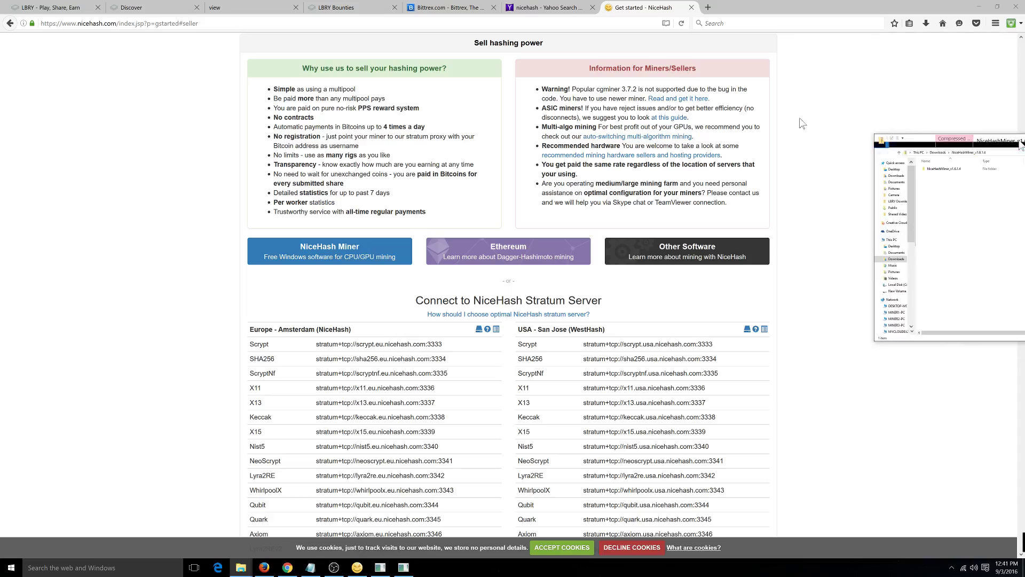
{"action": "left_click_drag", "start_coordinate": [1024, 144], "coordinate": [412, 104]}
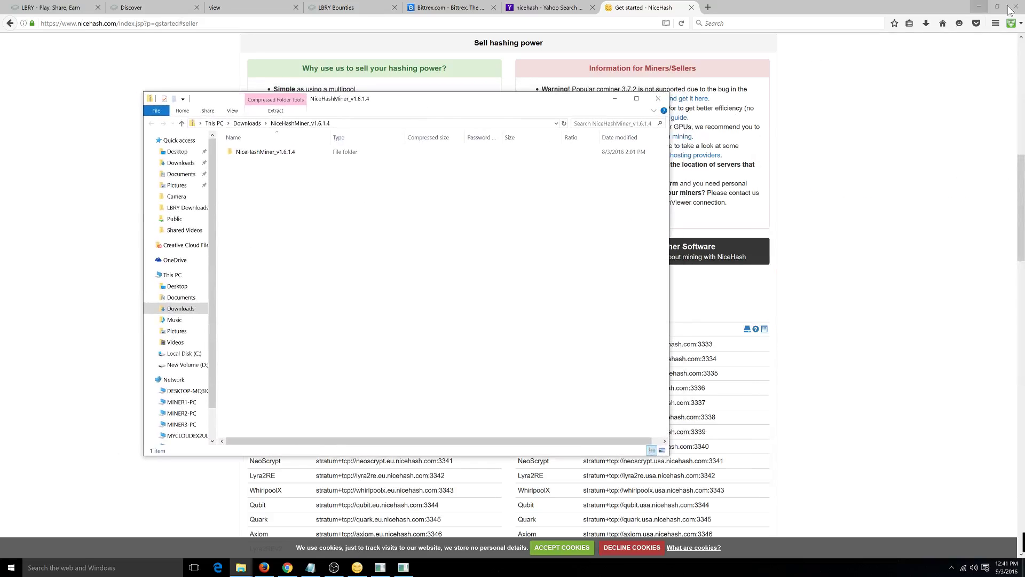
{"action": "left_click", "coordinate": [980, 12]}
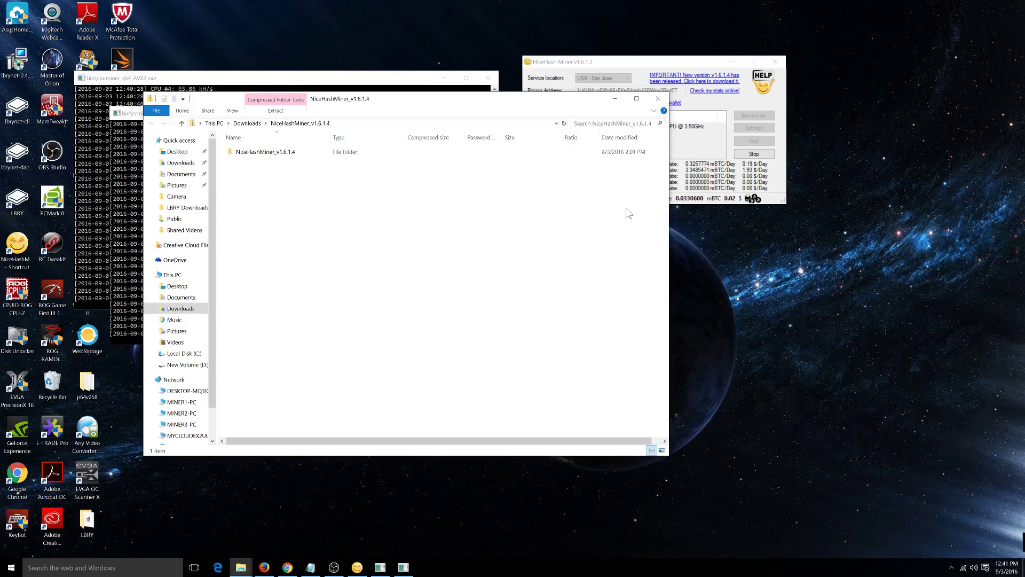
Step: Stop mining in NiceHash Miner and restart it with CPU0 disabled and only the NVIDIA5.x group enabled
{"action": "left_click", "coordinate": [755, 155]}
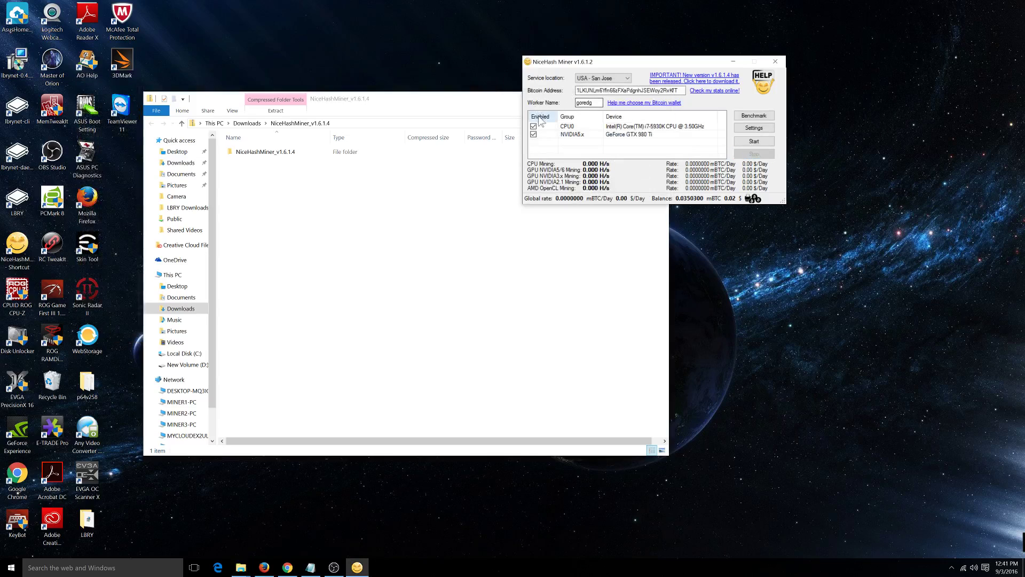
{"action": "left_click", "coordinate": [755, 142]}
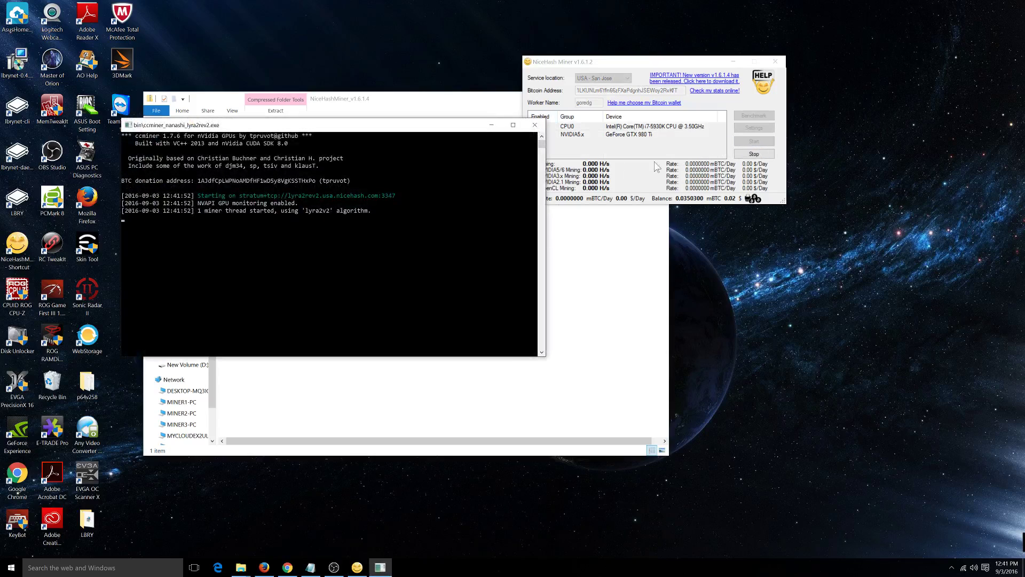
Step: View the contents of the NiceHashMiner_v1.6.1.4 folder inside the zip archive, and close the archive window
{"action": "left_click", "coordinate": [430, 105]}
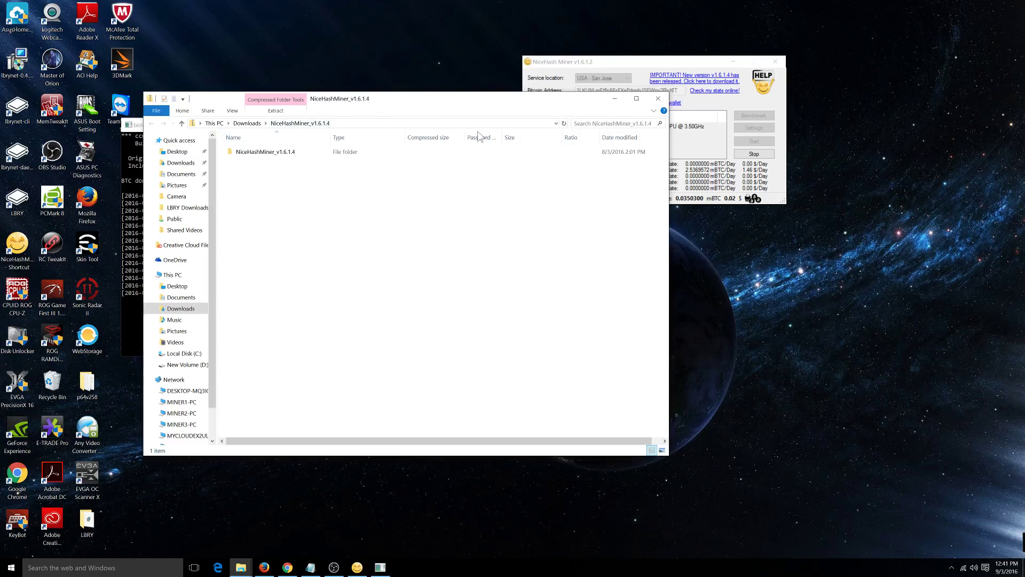
{"action": "left_click_drag", "start_coordinate": [435, 105], "coordinate": [579, 180]}
{"action": "double_click", "coordinate": [422, 226]}
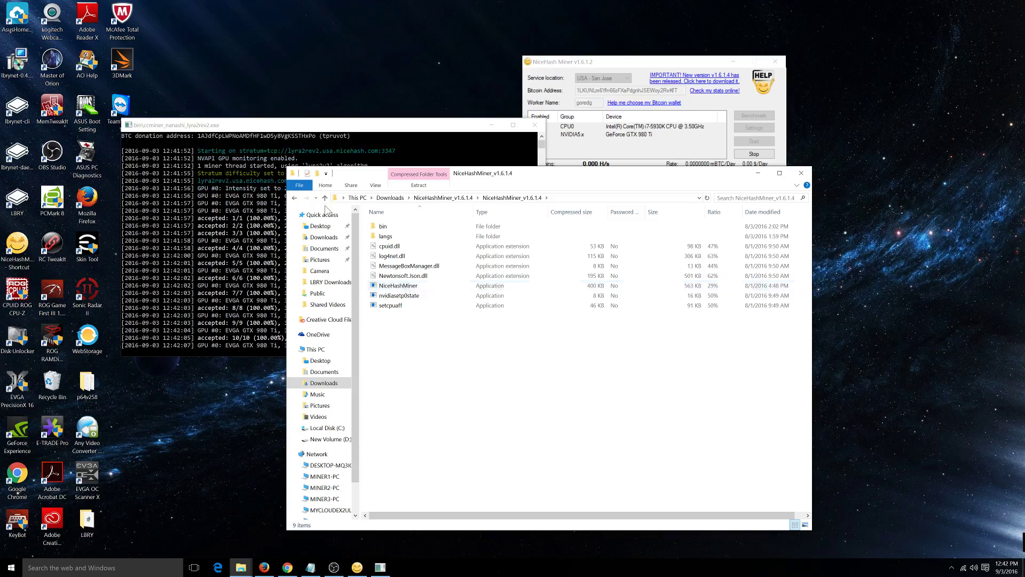
{"action": "left_click", "coordinate": [295, 198]}
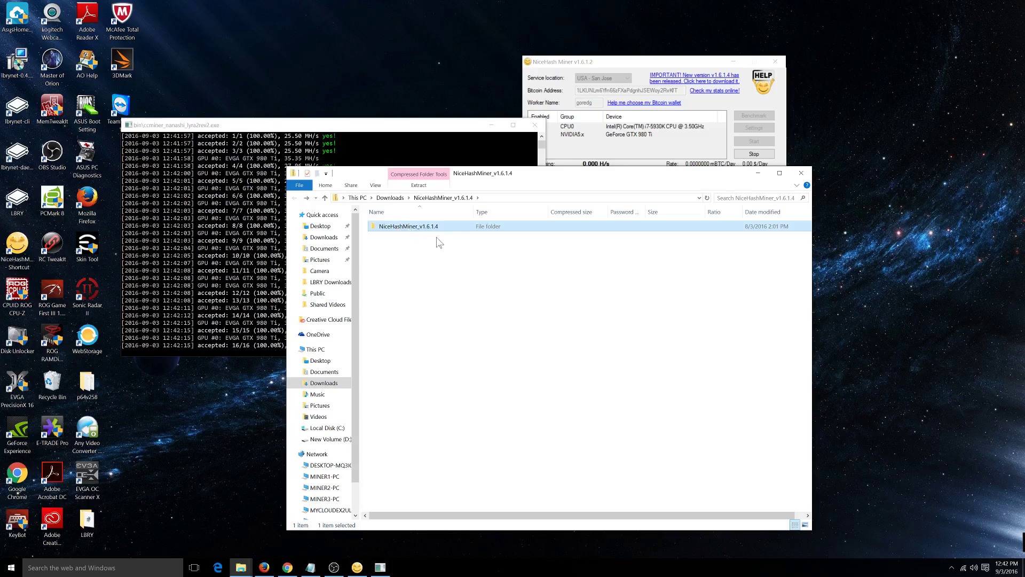
{"action": "left_click", "coordinate": [801, 173]}
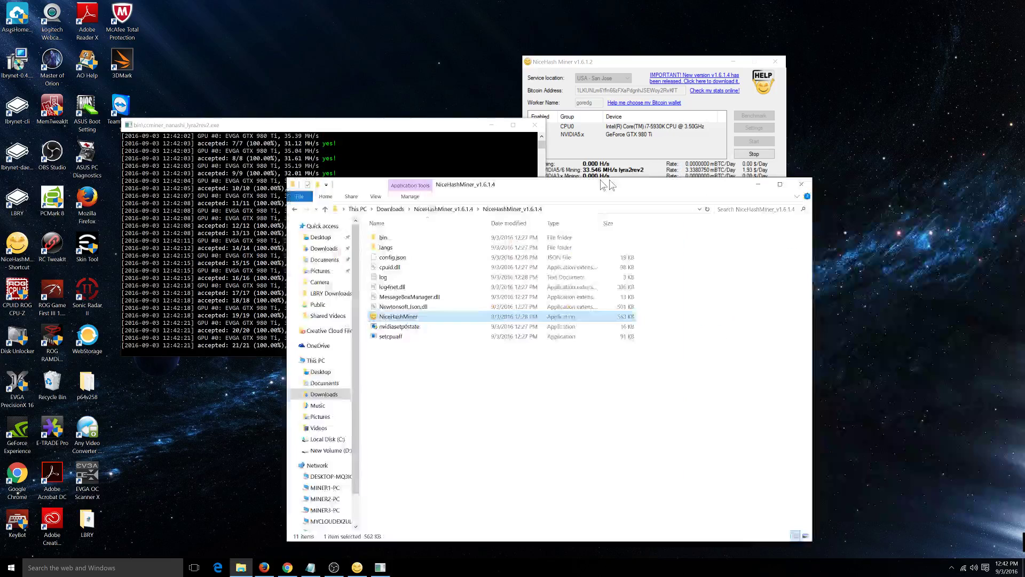
Step: Create a shortcut to the NiceHashMiner application inside the extracted NiceHashMiner_v1.6.1.4 folder
{"action": "left_click_drag", "start_coordinate": [630, 195], "coordinate": [611, 183]}
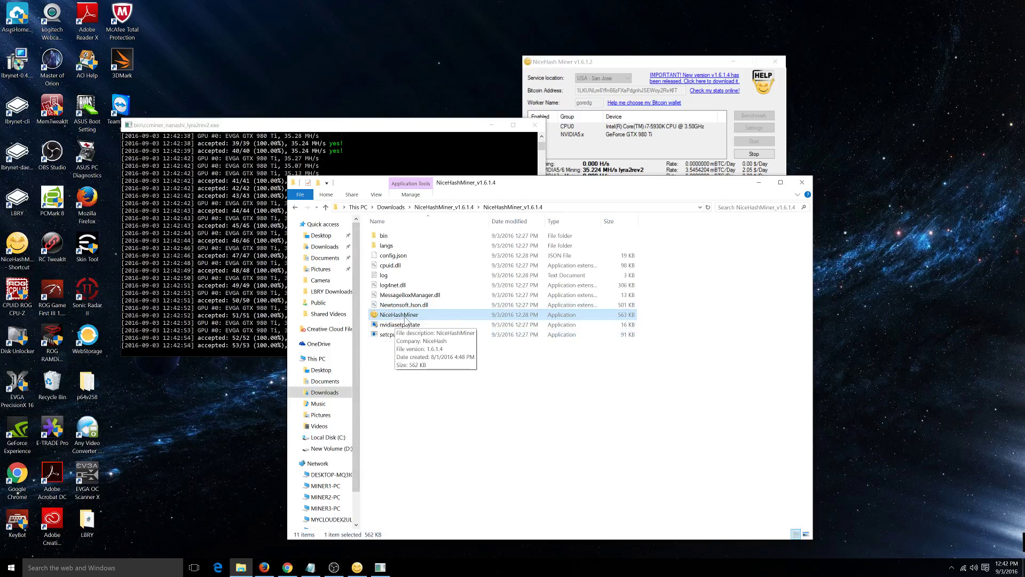
{"action": "left_click_drag", "start_coordinate": [546, 190], "coordinate": [609, 189]}
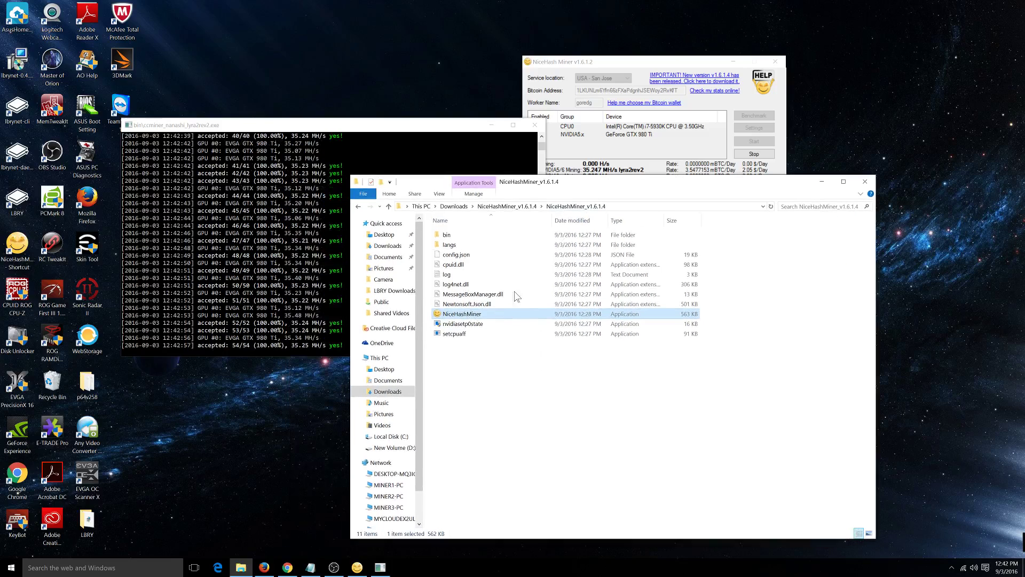
{"action": "right_click", "coordinate": [456, 317]}
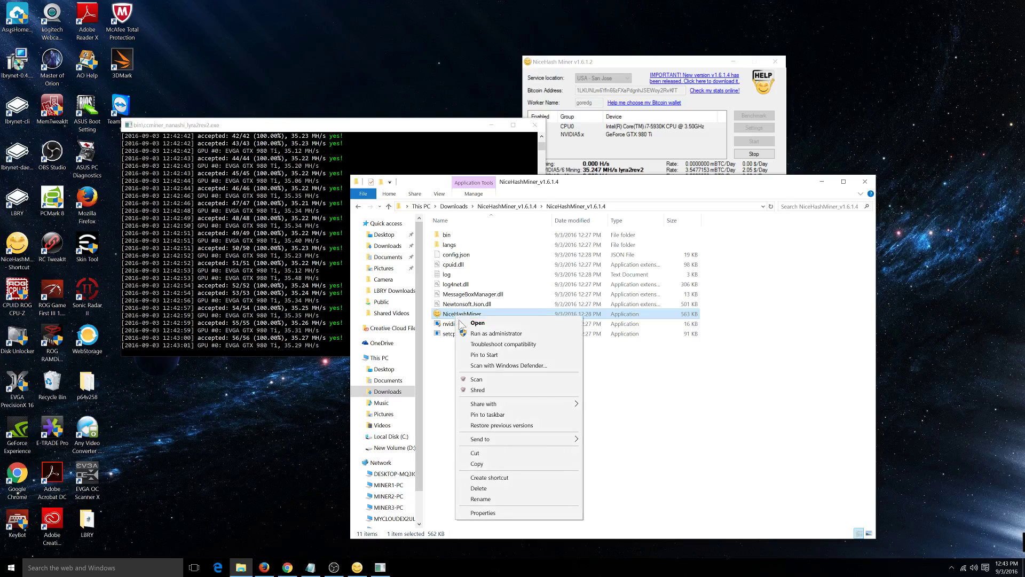
{"action": "left_click", "coordinate": [495, 479]}
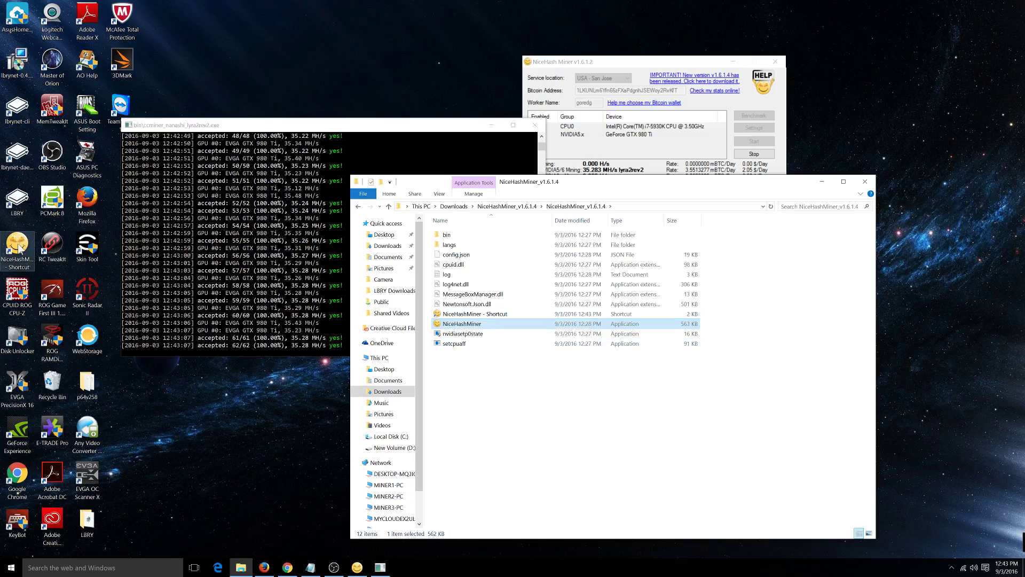
Step: Delete the new NiceHashMiner shortcut from the extracted folder and close the folder window
{"action": "left_click", "coordinate": [470, 314]}
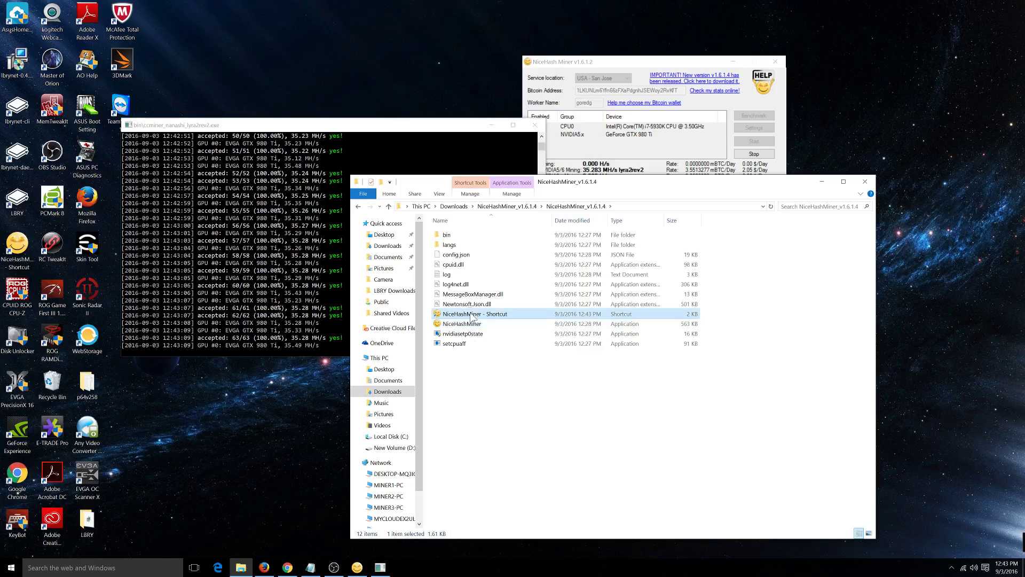
{"action": "right_click", "coordinate": [470, 313]}
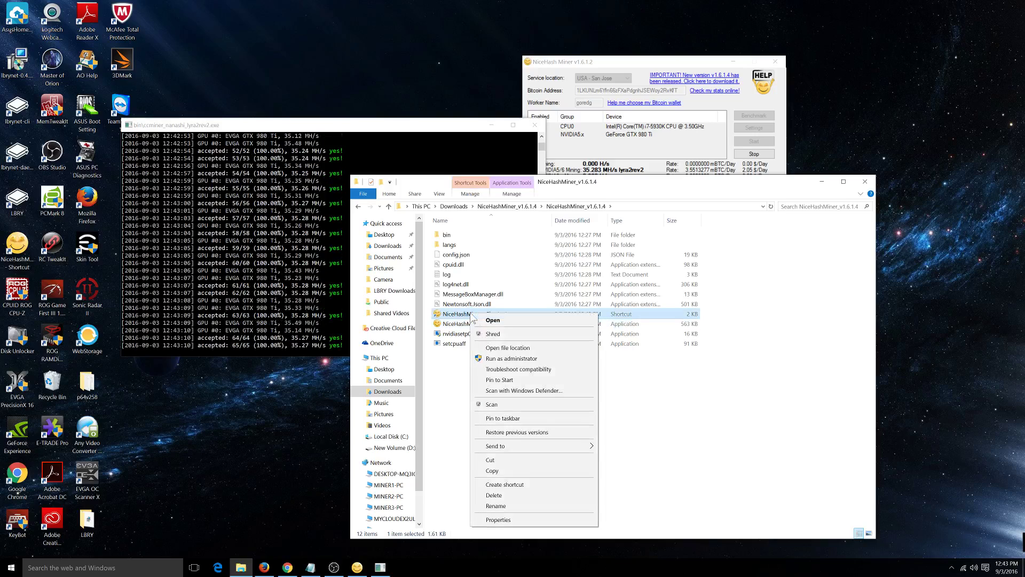
{"action": "left_click", "coordinate": [500, 496]}
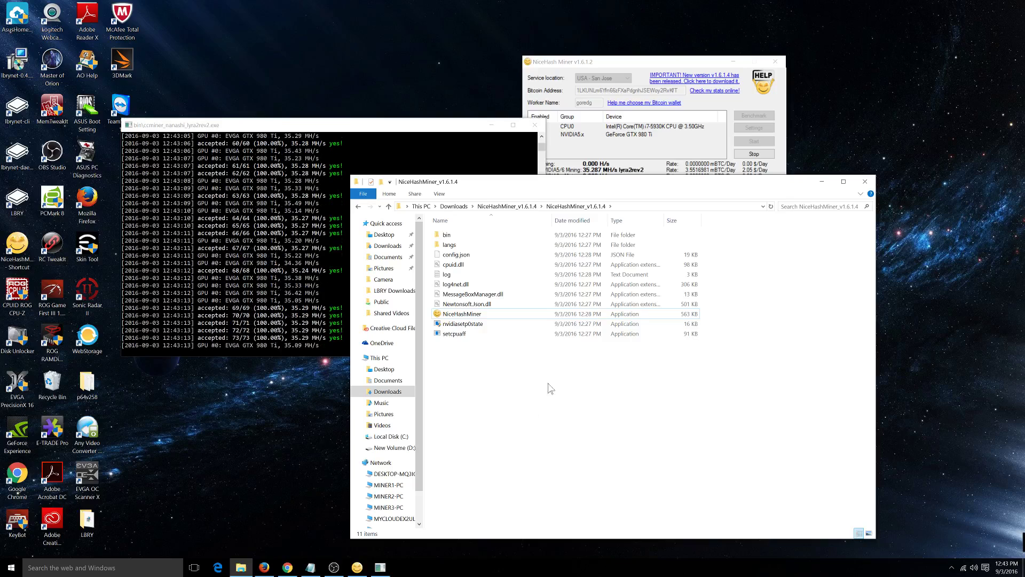
{"action": "left_click", "coordinate": [865, 182]}
Step: Stop mining, restart NiceHash Miner from its desktop shortcut, and stop the mining it starts automatically
{"action": "left_click", "coordinate": [754, 154]}
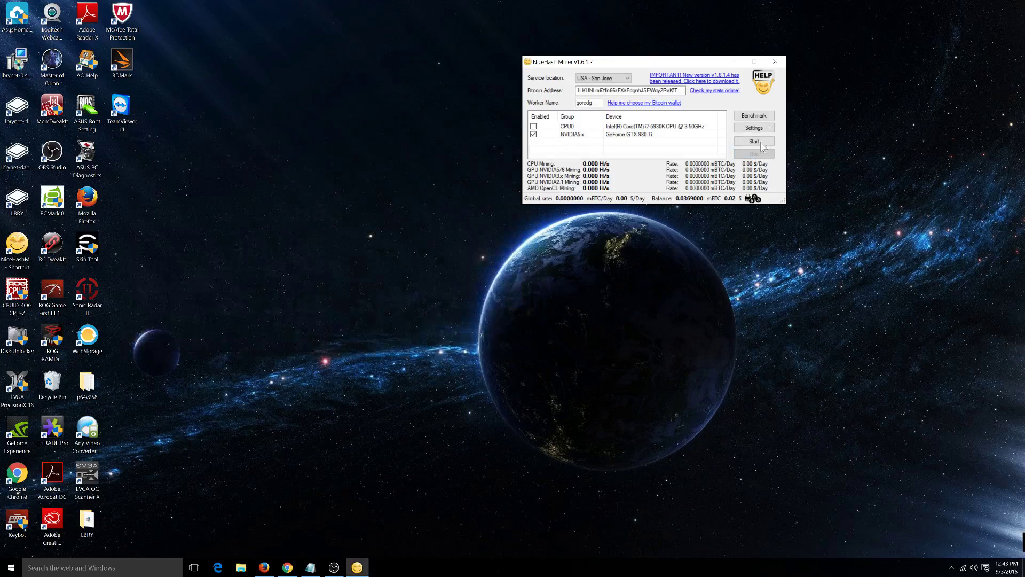
{"action": "left_click", "coordinate": [775, 62]}
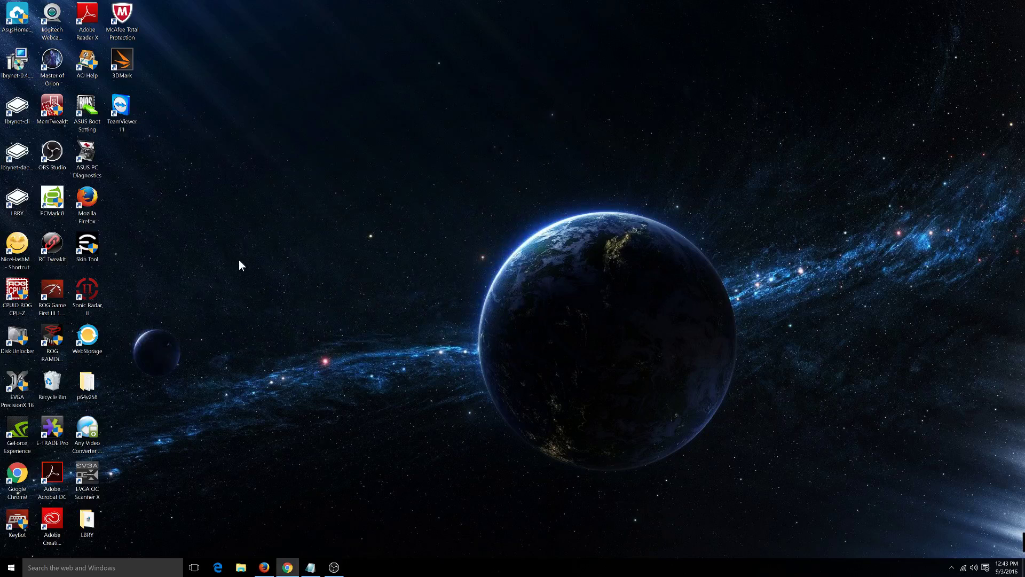
{"action": "double_click", "coordinate": [17, 243]}
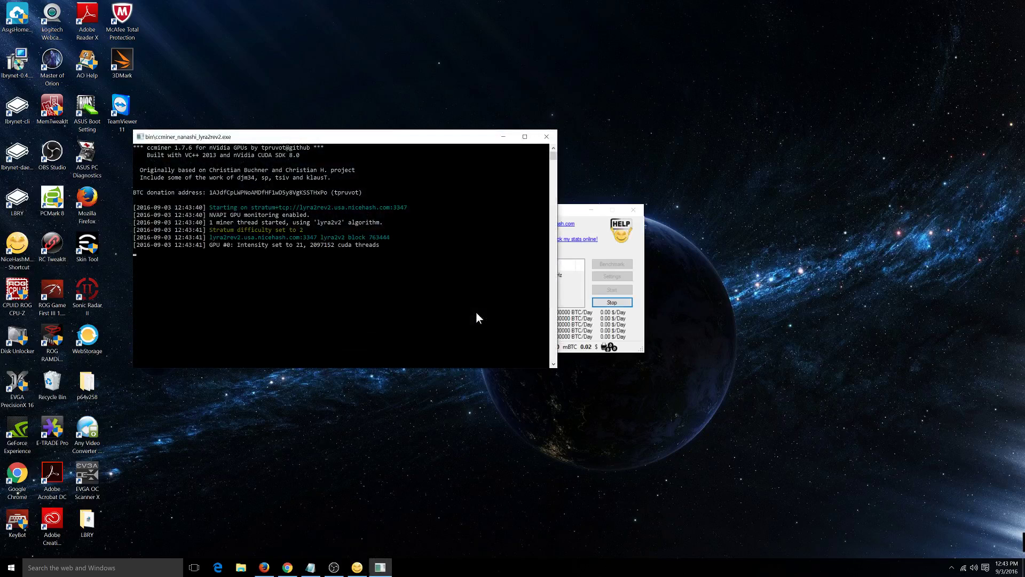
{"action": "left_click", "coordinate": [622, 305]}
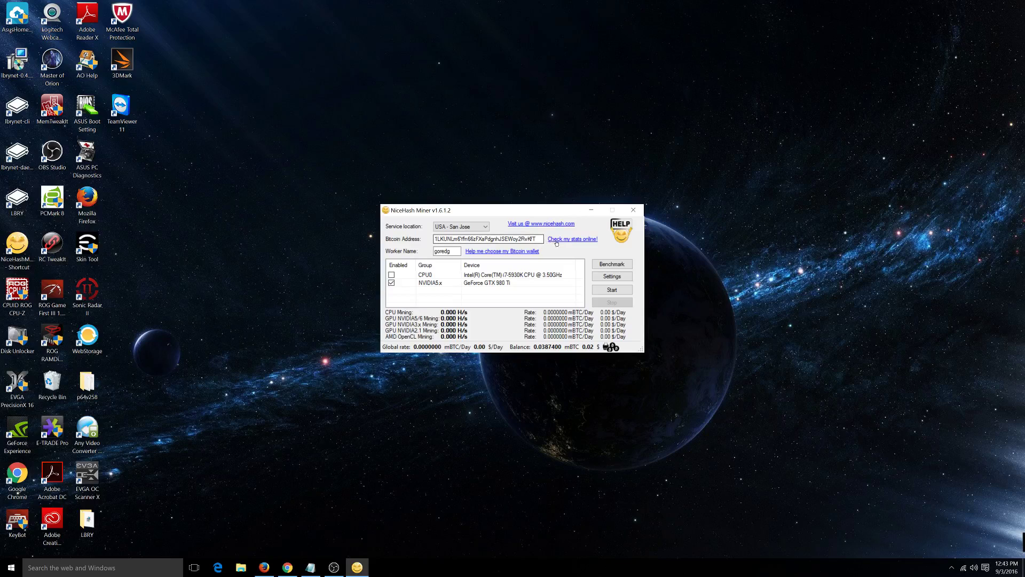
Step: Look at the available service locations, keeping USA - San Jose selected
{"action": "left_click", "coordinate": [486, 227]}
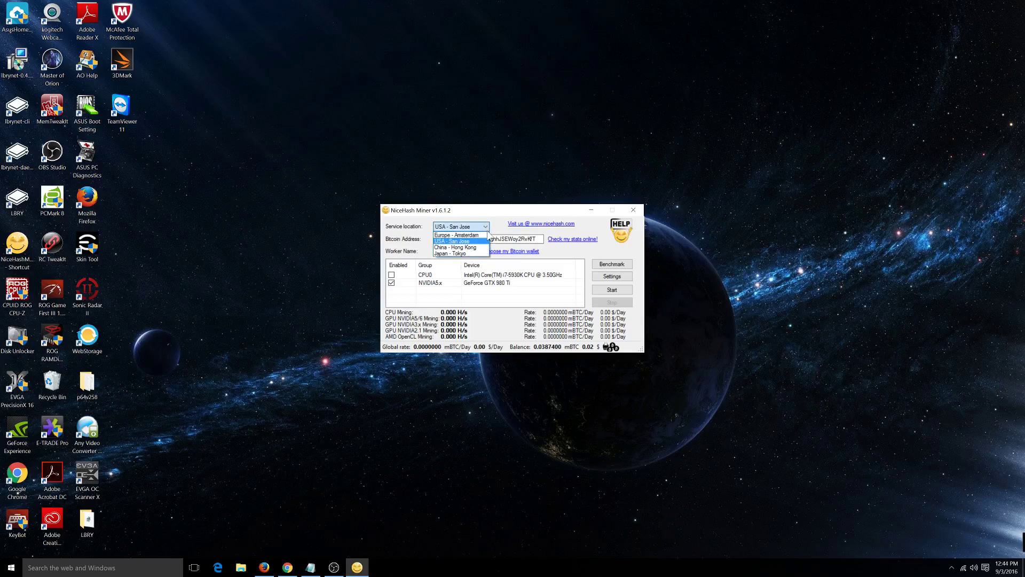
{"action": "left_click", "coordinate": [607, 266]}
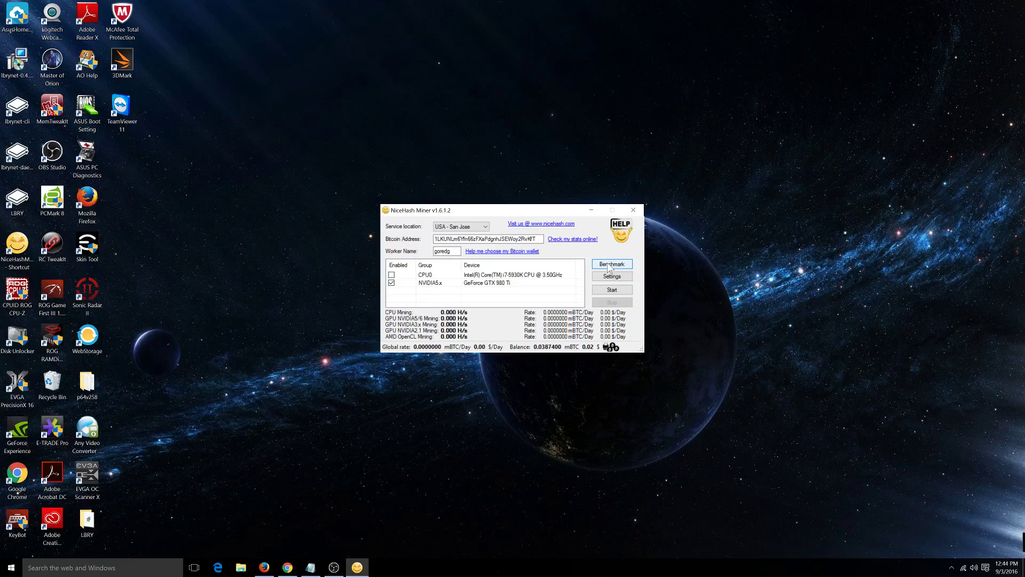
Step: Review the algorithms and speeds listed in the Benchmark window for the CPU and NVIDIA devices, and close it
{"action": "left_click", "coordinate": [609, 265]}
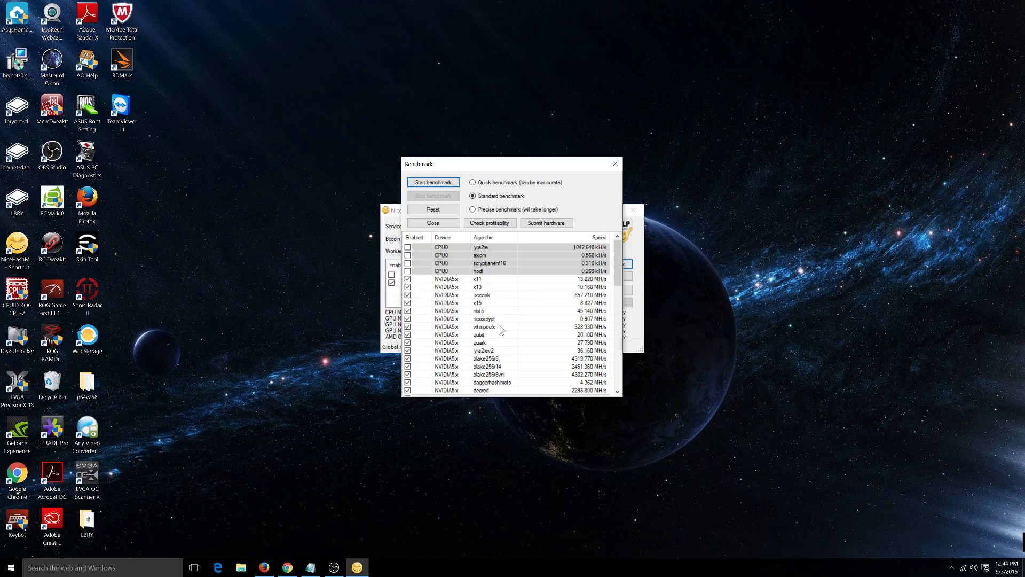
{"action": "scroll", "coordinate": [510, 342], "scroll_direction": "down", "scroll_amount": 3}
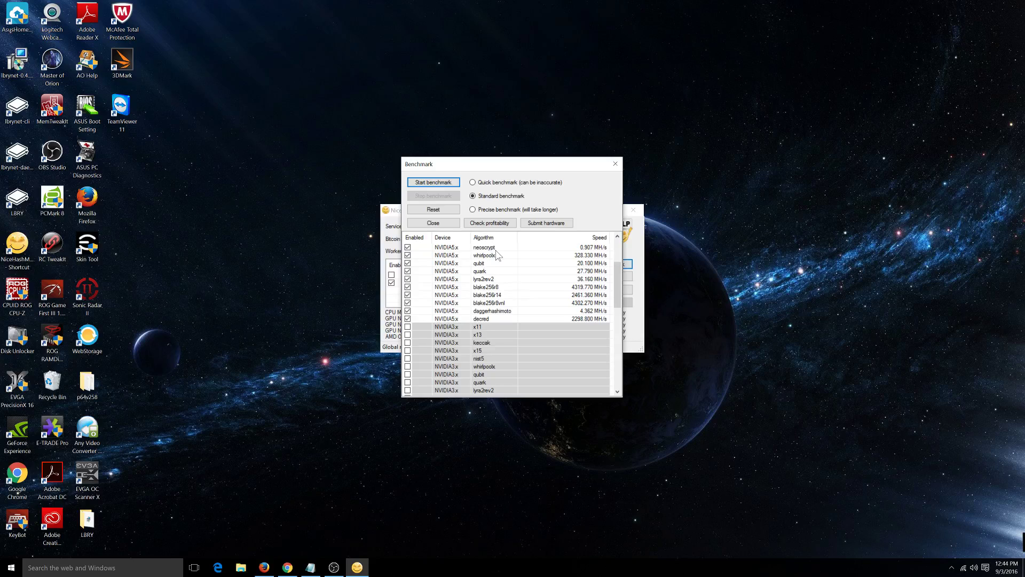
{"action": "scroll", "coordinate": [517, 277], "scroll_direction": "up", "scroll_amount": 3}
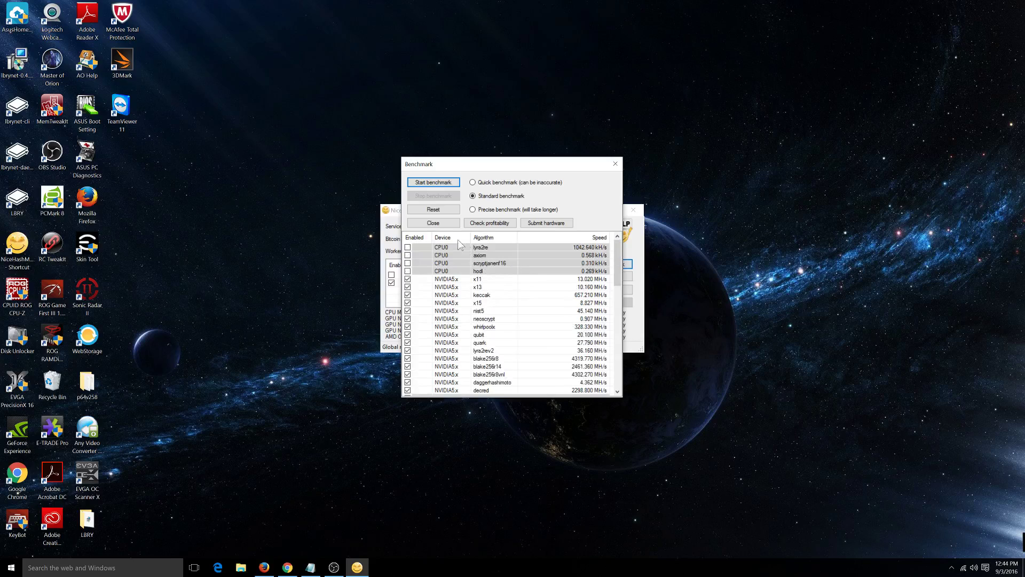
{"action": "left_click", "coordinate": [430, 224]}
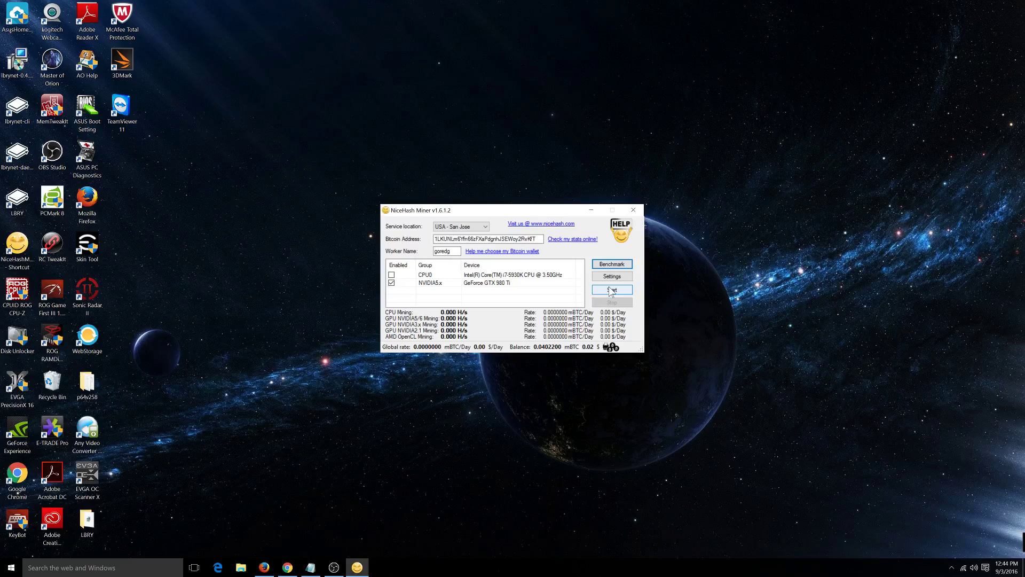
Step: Examine NiceHash Miner's General, CPU0, NVIDIA5X, NVIDIA3X, NVIDIA2X and AMD_OpenCL settings
{"action": "left_click", "coordinate": [613, 277]}
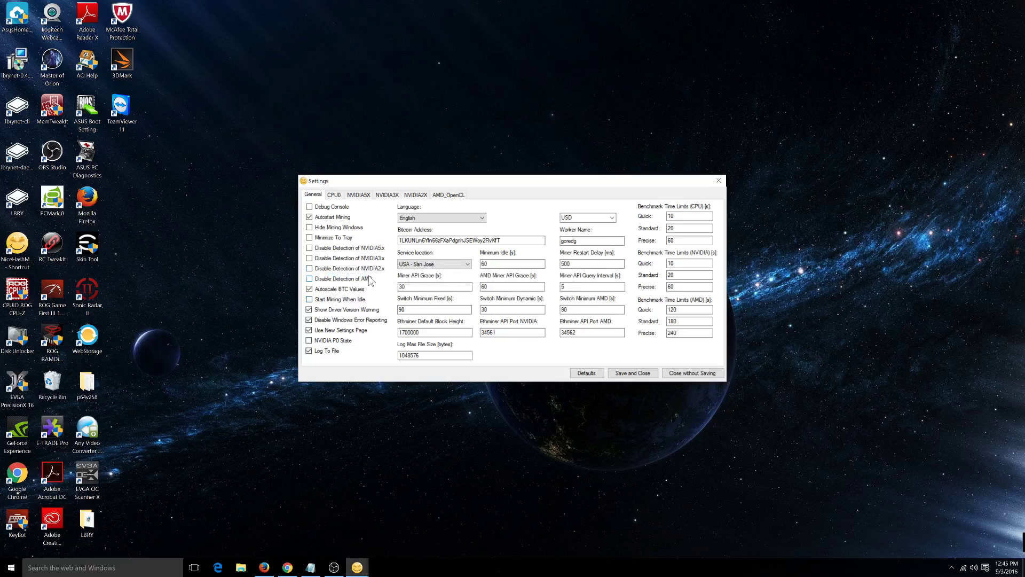
{"action": "mouse_move", "coordinate": [344, 242]}
{"action": "left_click", "coordinate": [335, 196]}
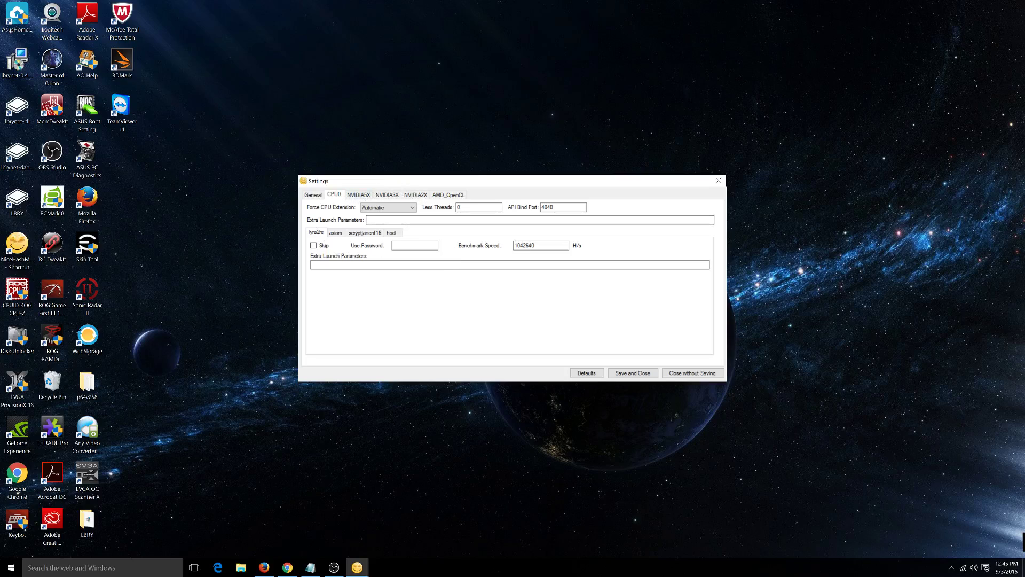
{"action": "left_click", "coordinate": [353, 196]}
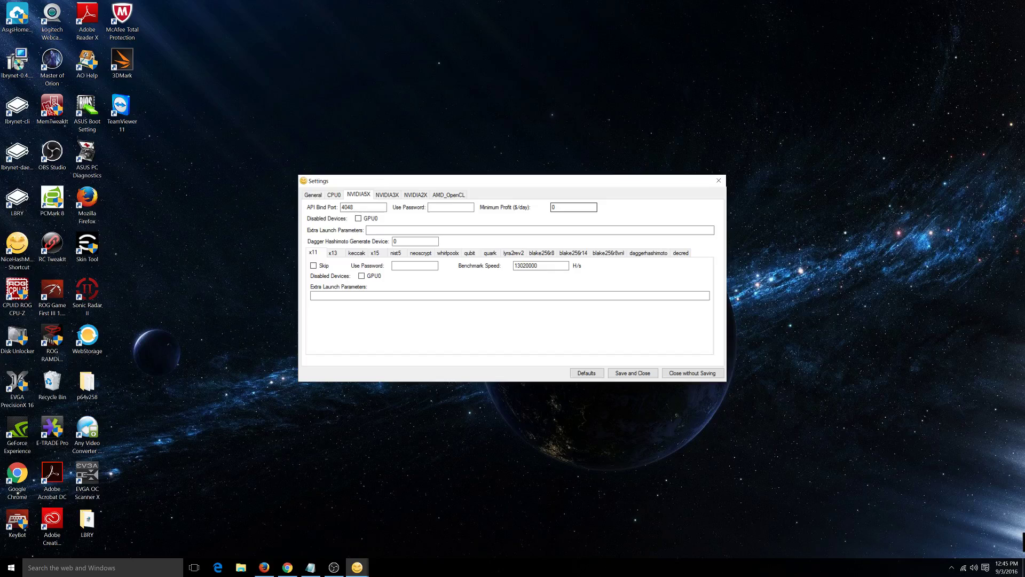
{"action": "mouse_move", "coordinate": [561, 207]}
{"action": "left_click", "coordinate": [397, 197]}
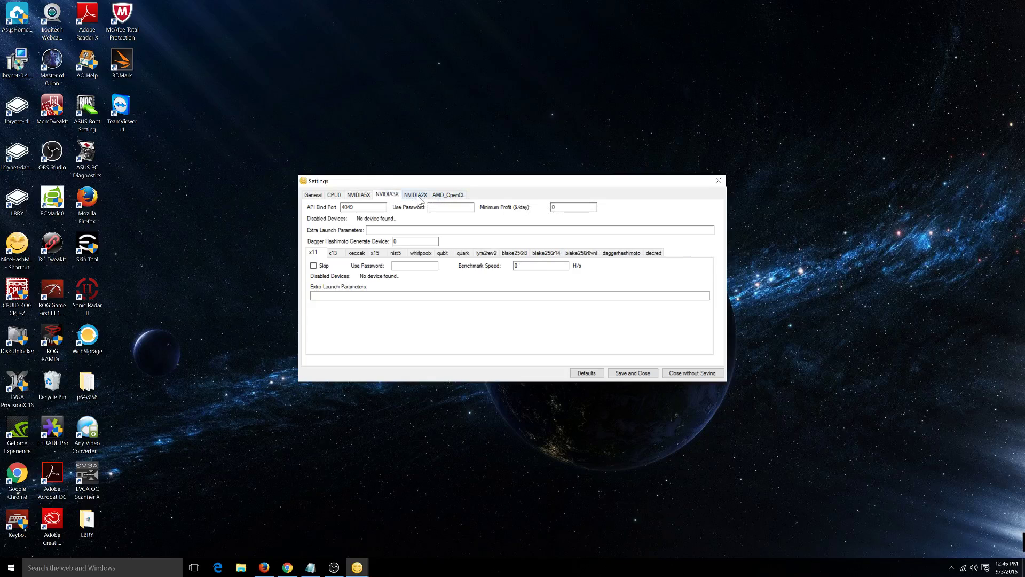
{"action": "left_click", "coordinate": [419, 199]}
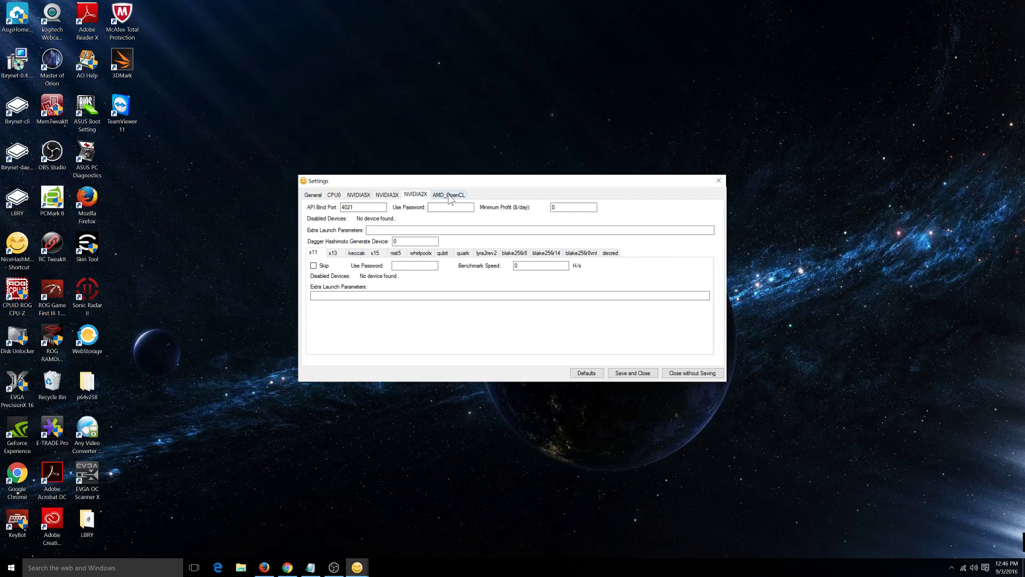
{"action": "left_click", "coordinate": [449, 196]}
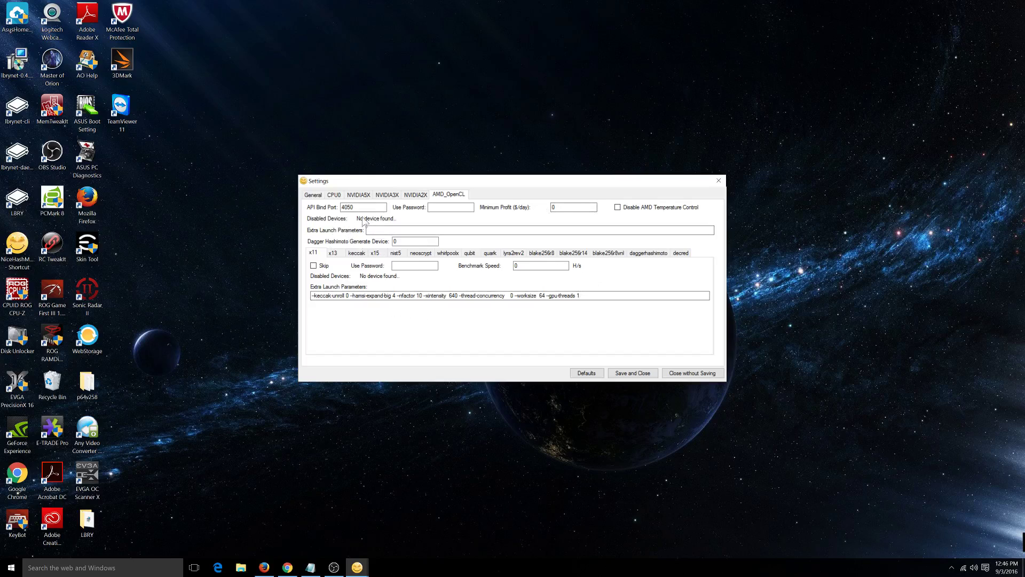
Step: Look back through the NVIDIA2X, NVIDIA3X, NVIDIA5X, CPU0 and General settings, and close the settings without saving
{"action": "left_click", "coordinate": [413, 196]}
{"action": "left_click", "coordinate": [389, 196]}
{"action": "left_click", "coordinate": [362, 197]}
{"action": "left_click", "coordinate": [333, 196]}
{"action": "left_click", "coordinate": [313, 195]}
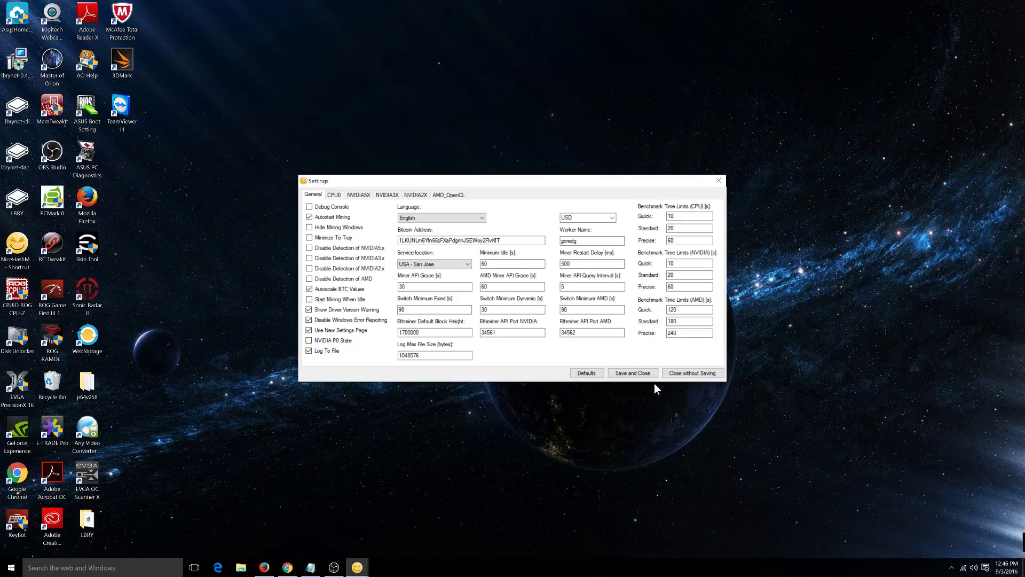
{"action": "left_click", "coordinate": [680, 374]}
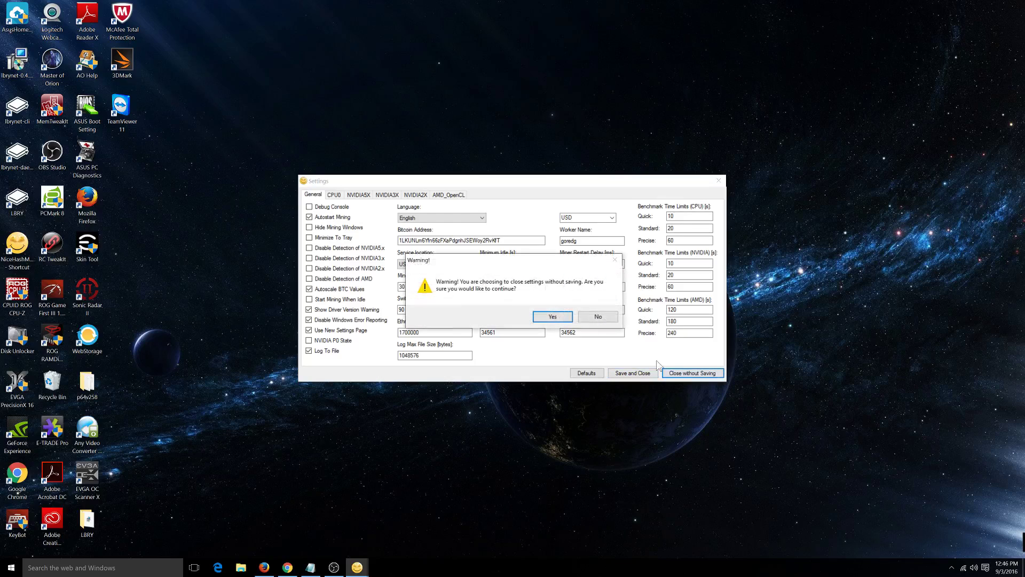
{"action": "left_click", "coordinate": [553, 317]}
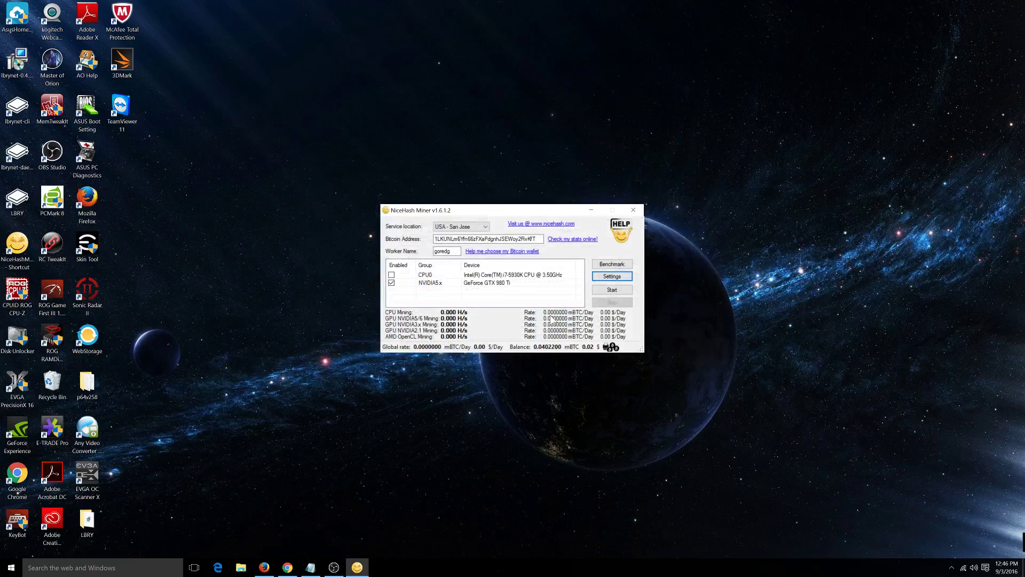
Step: Start mining and move the ccminer console and the NiceHash Miner window apart so both are fully visible
{"action": "left_click", "coordinate": [603, 294]}
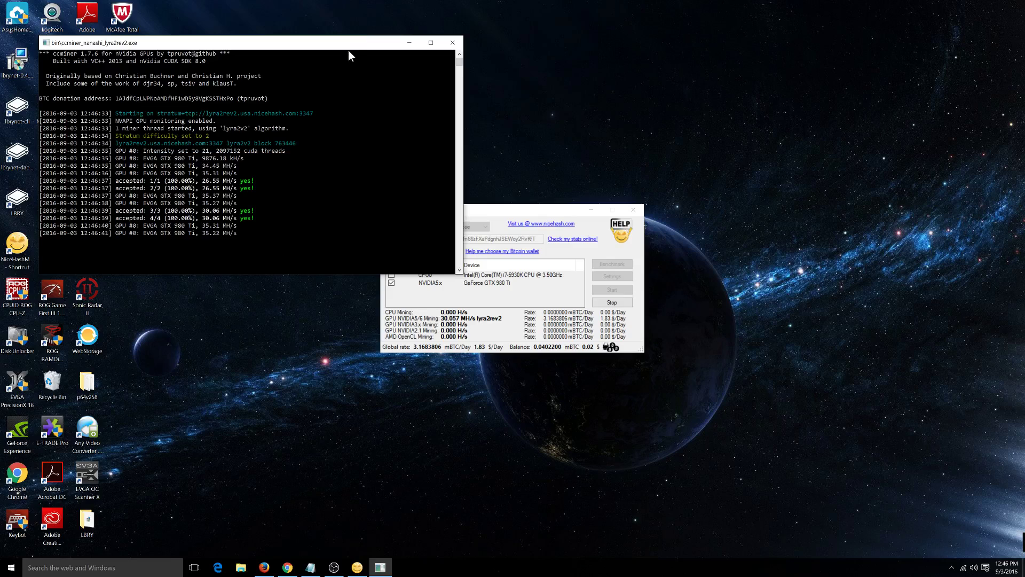
{"action": "left_click_drag", "start_coordinate": [345, 48], "coordinate": [351, 26]}
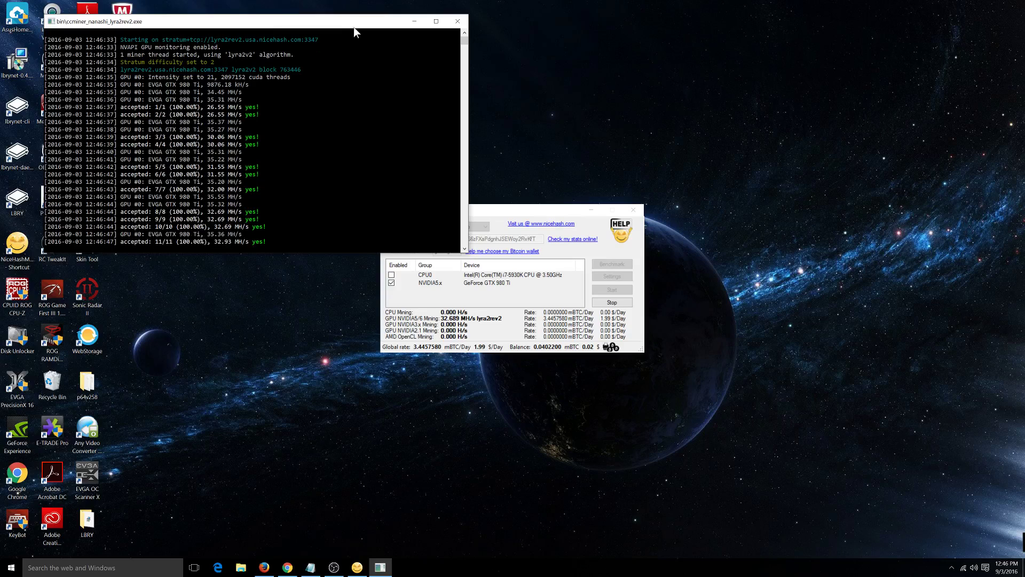
{"action": "left_click", "coordinate": [511, 215]}
{"action": "mouse_move", "coordinate": [607, 156]}
{"action": "left_mouse_down"}
{"action": "mouse_move", "coordinate": [628, 146]}
{"action": "mouse_move", "coordinate": [651, 104]}
{"action": "mouse_move", "coordinate": [620, 74]}
{"action": "left_mouse_up"}
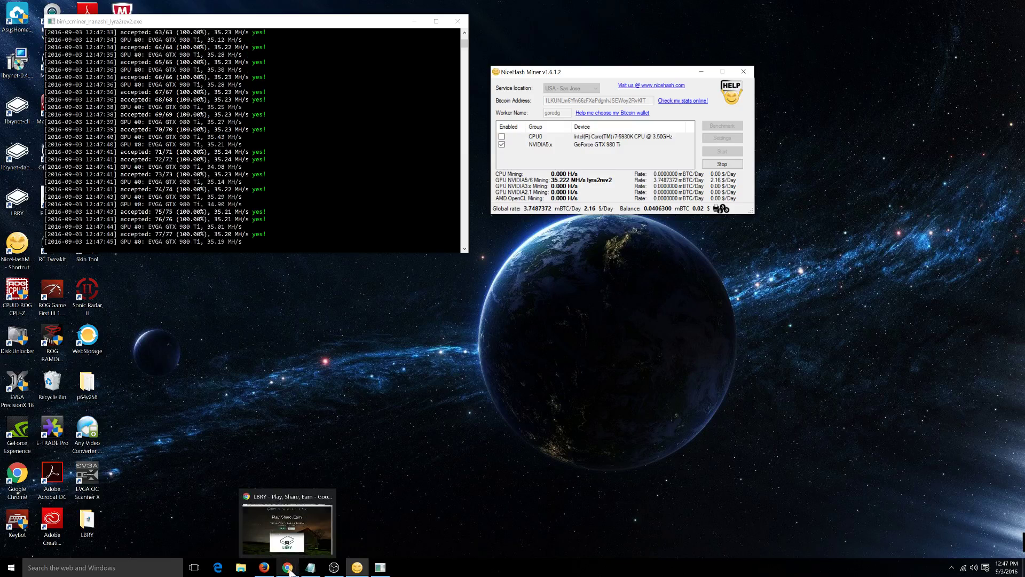
Step: Switch to Firefox and look through the stratum server lists and Buy hashing power section of NiceHash's Get started page
{"action": "left_click", "coordinate": [266, 569]}
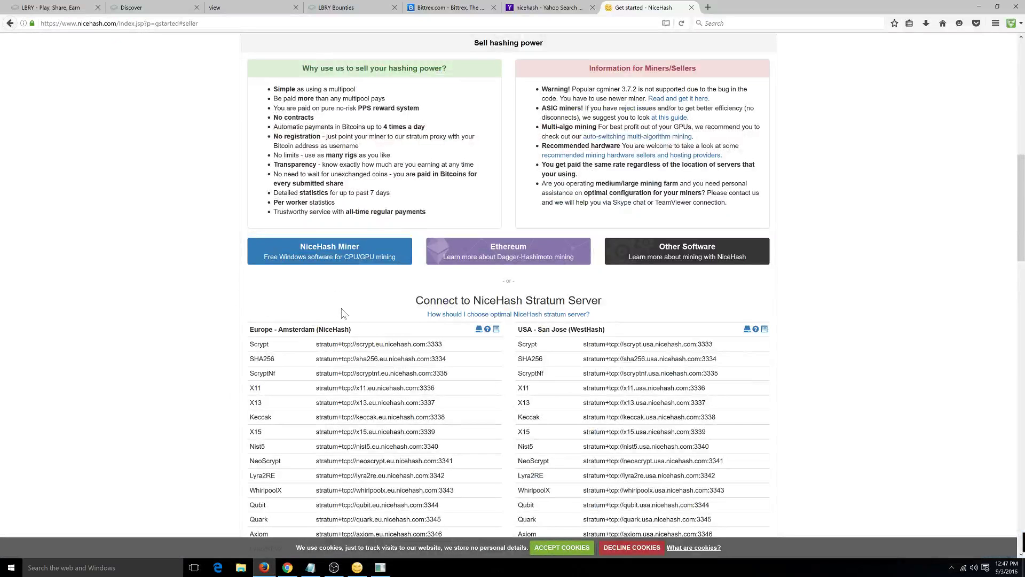
{"action": "scroll", "coordinate": [346, 315], "scroll_direction": "down", "scroll_amount": 3}
{"action": "scroll", "coordinate": [357, 318], "scroll_direction": "down", "scroll_amount": 20}
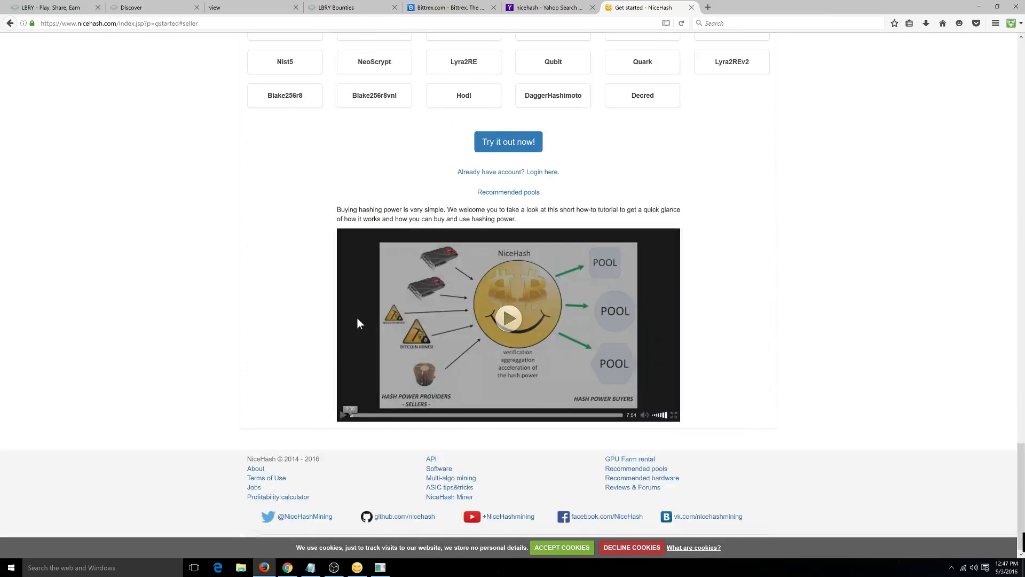
{"action": "scroll", "coordinate": [357, 318], "scroll_direction": "up", "scroll_amount": 20}
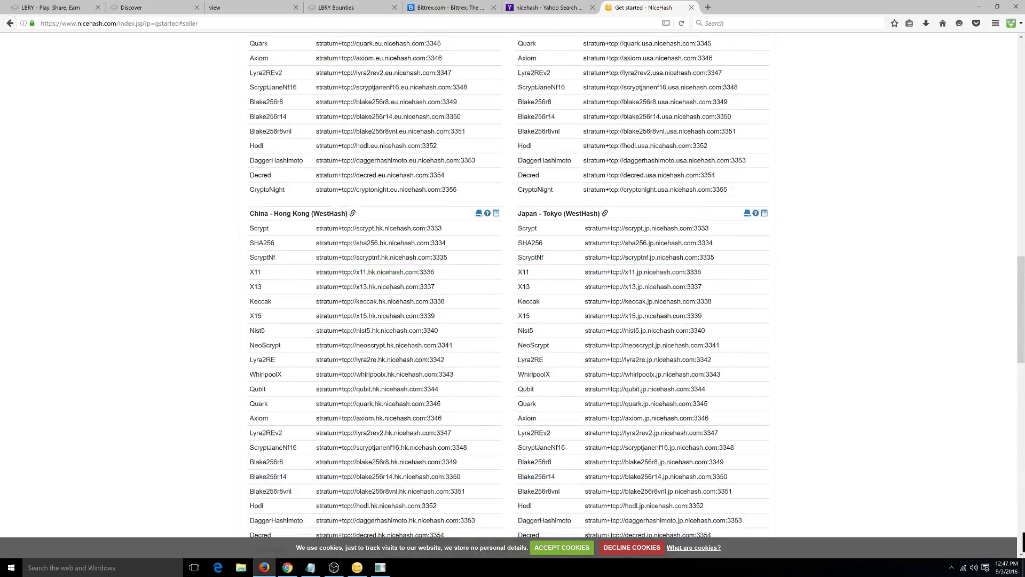
{"action": "scroll", "coordinate": [362, 315], "scroll_direction": "down", "scroll_amount": 20}
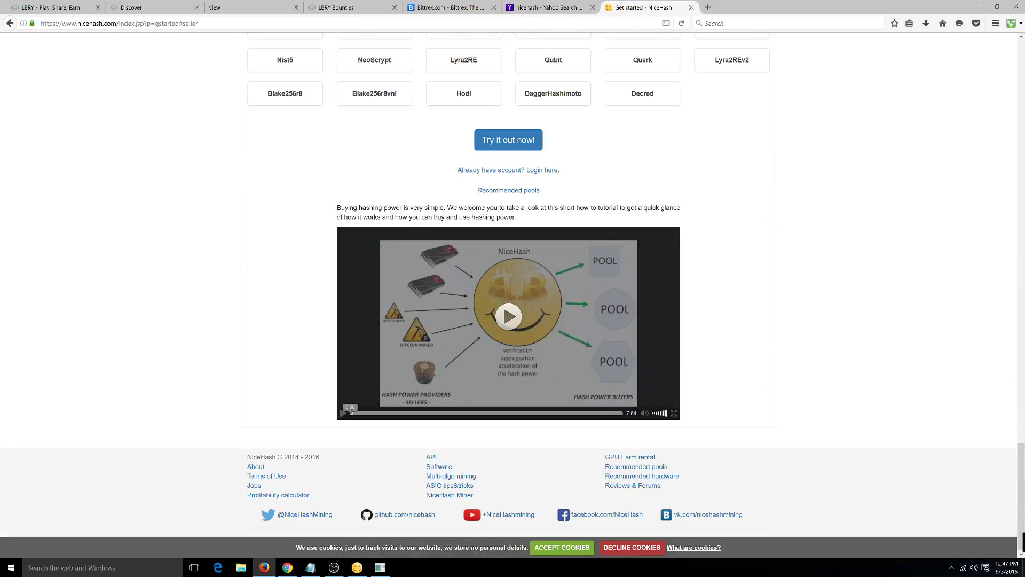
{"action": "scroll", "coordinate": [363, 319], "scroll_direction": "up", "scroll_amount": 3}
{"action": "scroll", "coordinate": [363, 320], "scroll_direction": "up", "scroll_amount": 6}
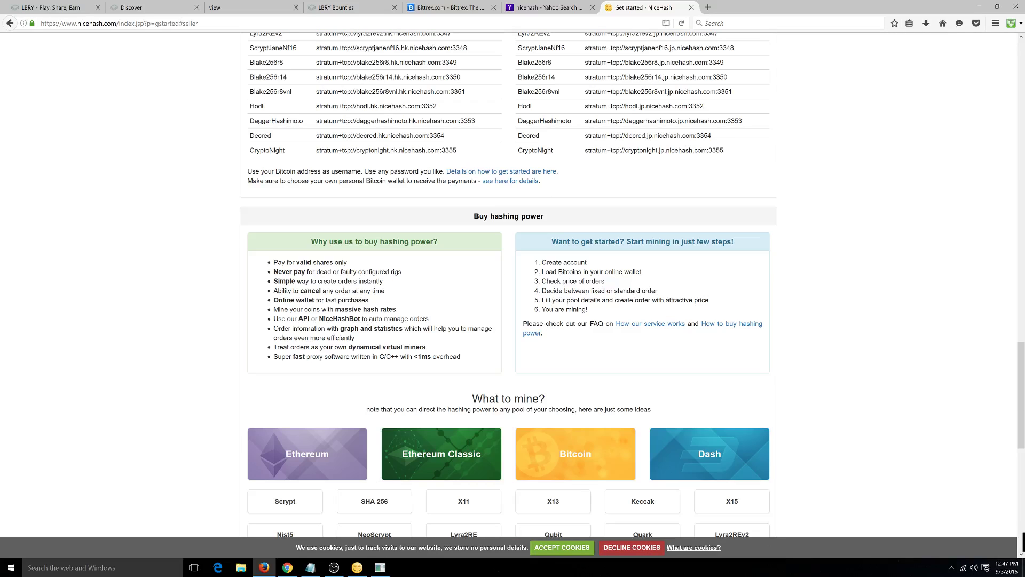
{"action": "scroll", "coordinate": [363, 320], "scroll_direction": "up", "scroll_amount": 5}
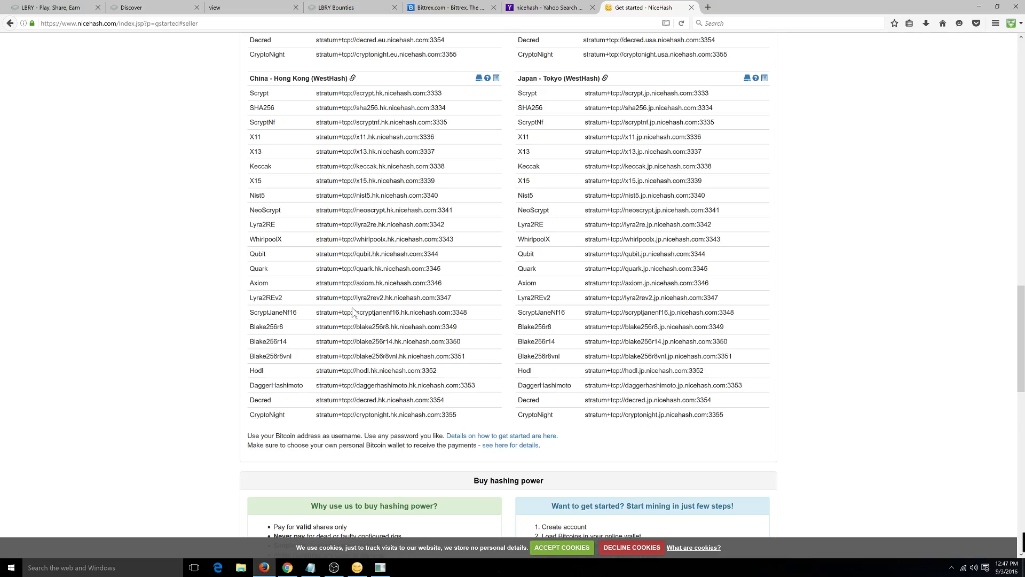
{"action": "scroll", "coordinate": [363, 319], "scroll_direction": "up", "scroll_amount": 3}
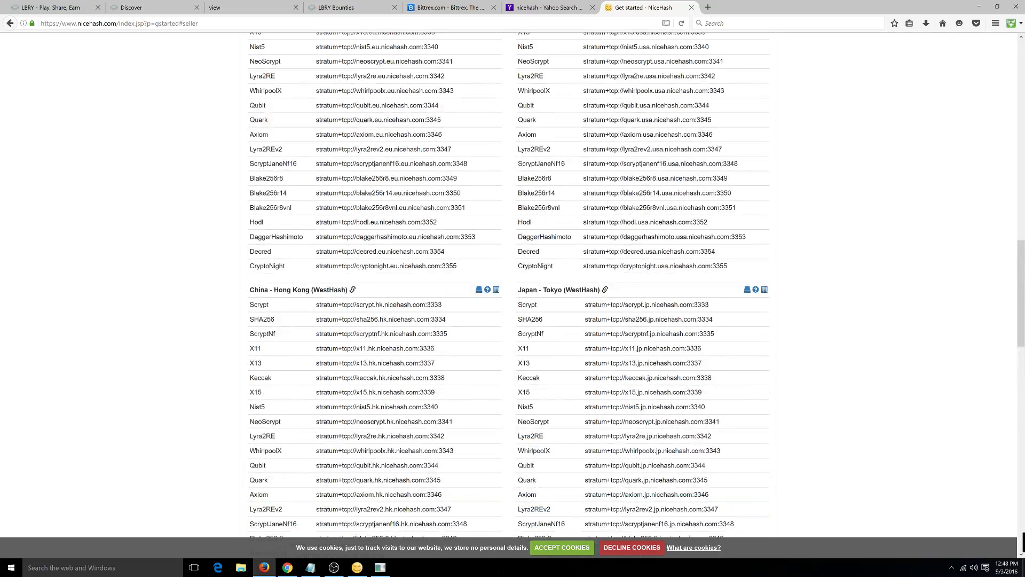
{"action": "scroll", "coordinate": [373, 255], "scroll_direction": "up", "scroll_amount": 7}
Step: Open the NiceHash Miner page and, from its earnings section, the Profitability calculator
{"action": "left_click", "coordinate": [372, 256]}
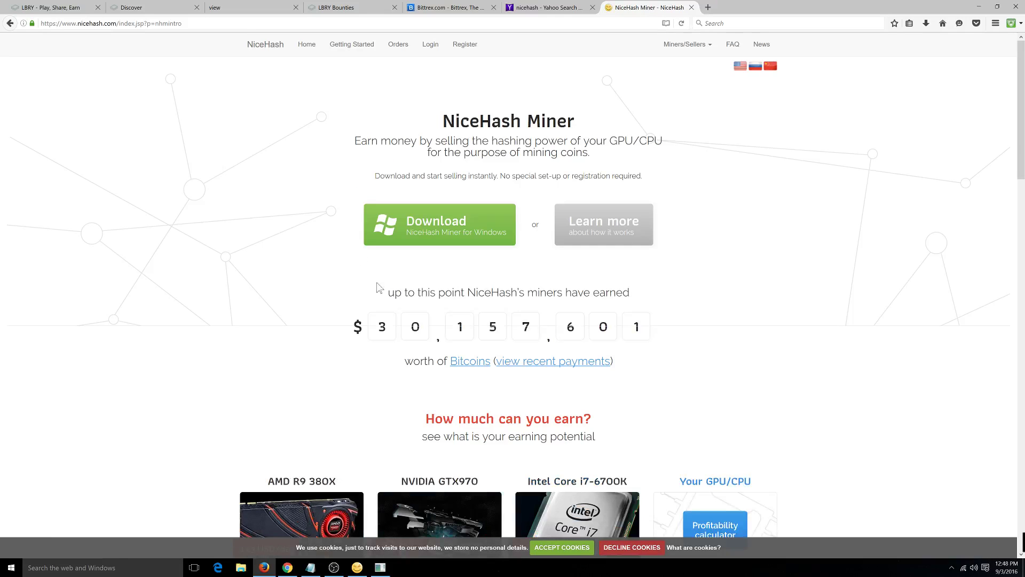
{"action": "scroll", "coordinate": [668, 414], "scroll_direction": "down", "scroll_amount": 6}
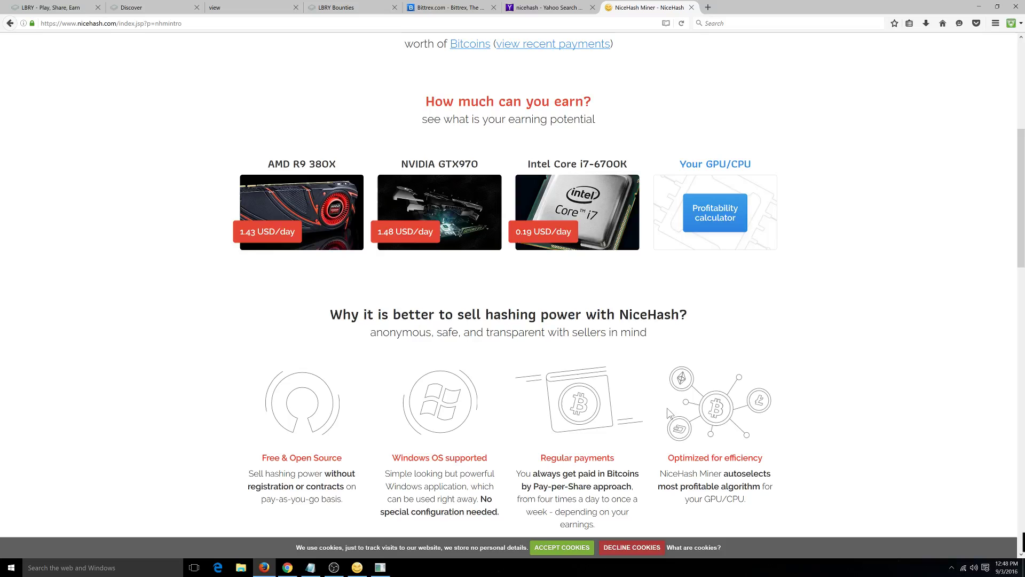
{"action": "left_click", "coordinate": [733, 214]}
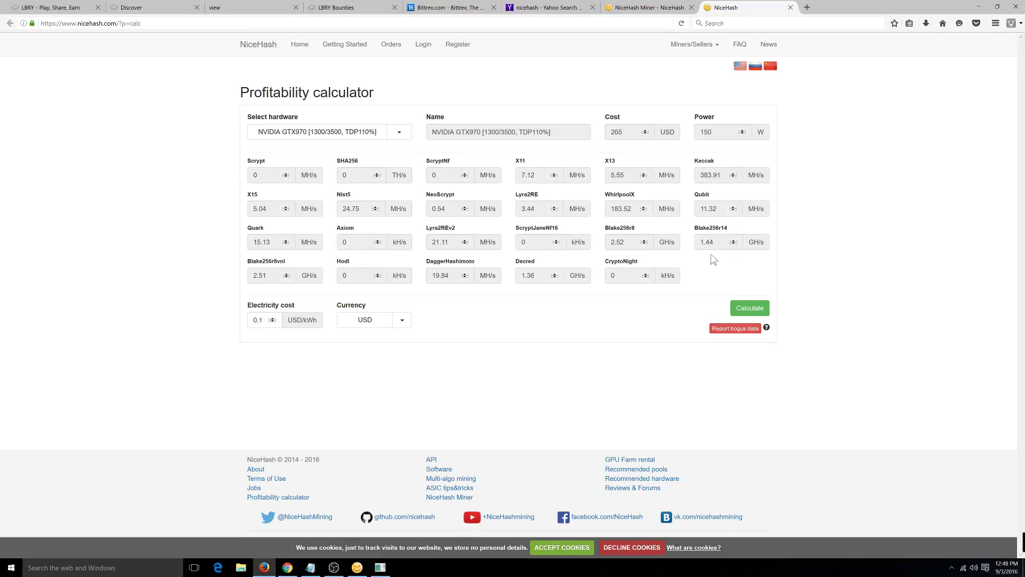
Step: Calculate the profitability of the NVIDIA GTX980 Ti [1400/3500, TDP115%]
{"action": "left_click", "coordinate": [396, 136]}
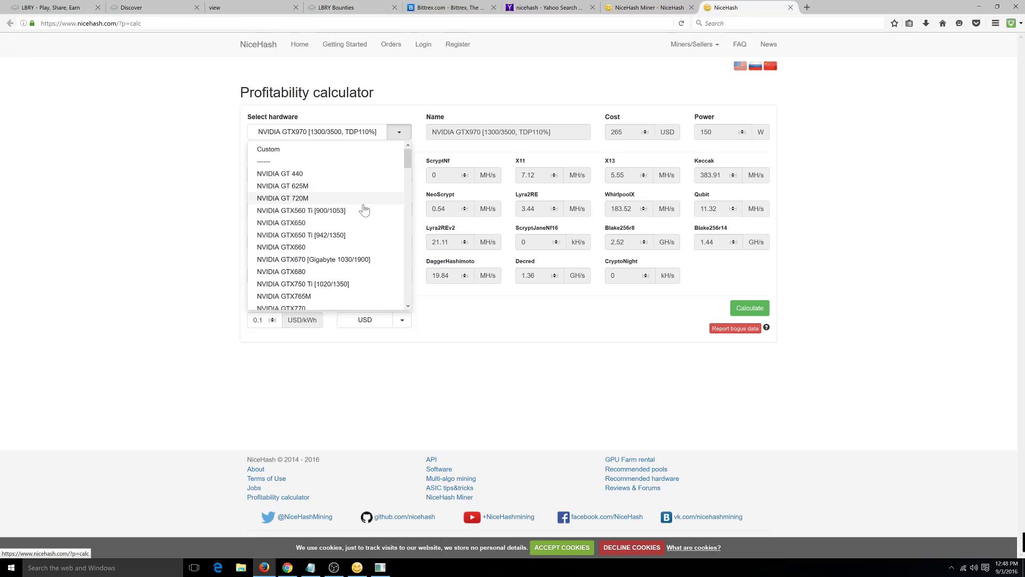
{"action": "scroll", "coordinate": [343, 260], "scroll_direction": "down", "scroll_amount": 2}
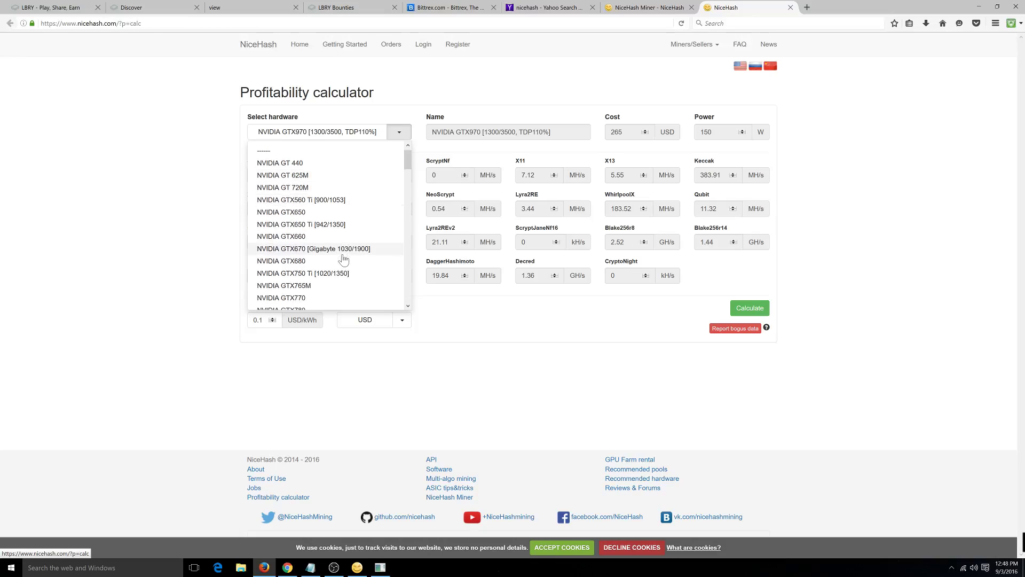
{"action": "scroll", "coordinate": [344, 260], "scroll_direction": "down", "scroll_amount": 1}
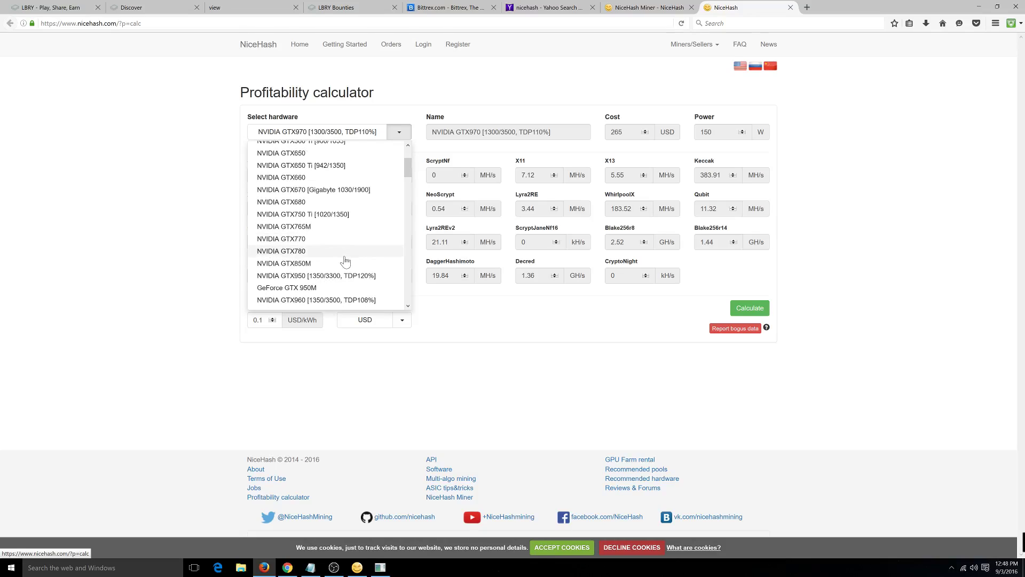
{"action": "scroll", "coordinate": [345, 260], "scroll_direction": "down", "scroll_amount": 4}
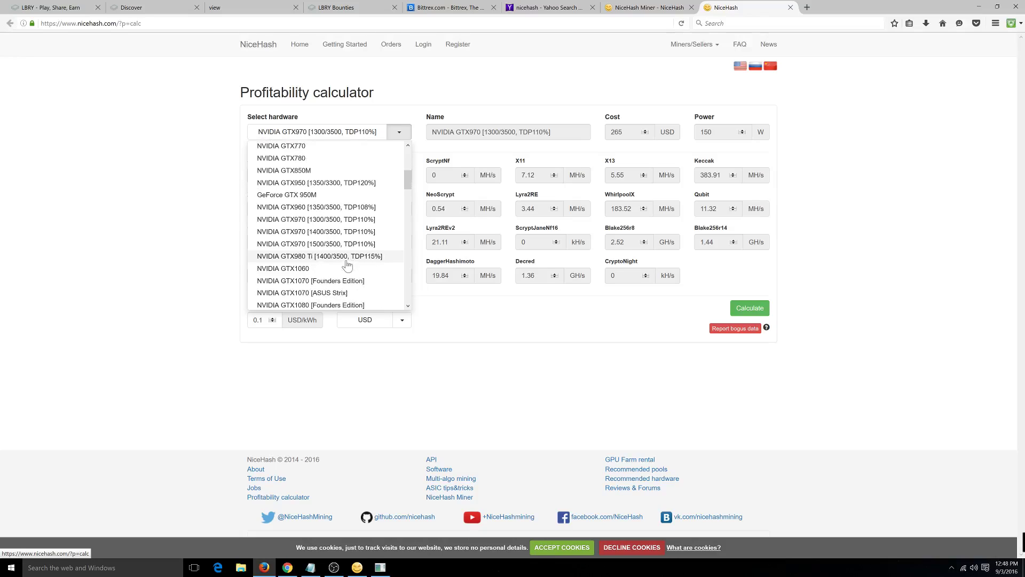
{"action": "left_click", "coordinate": [343, 257]}
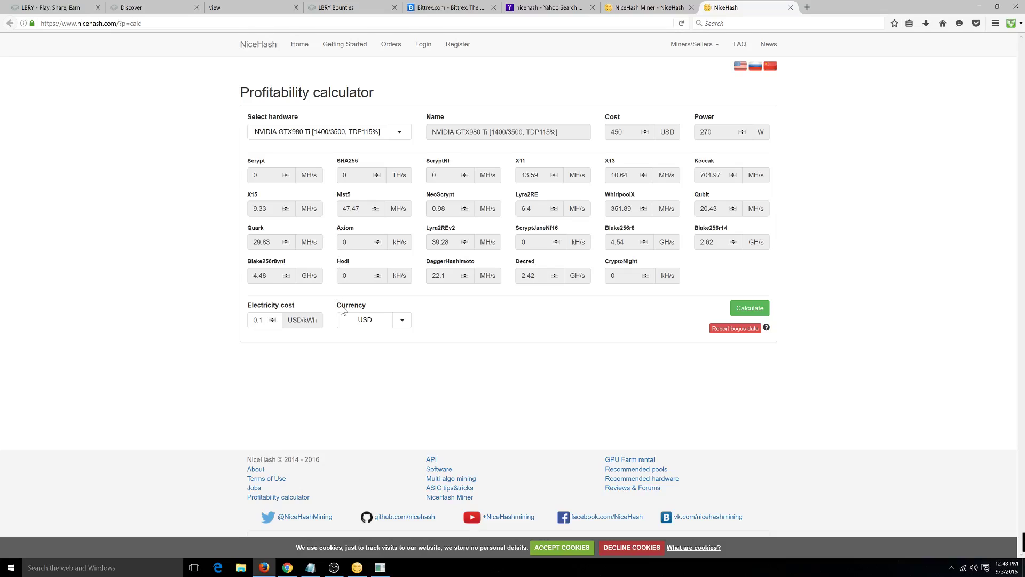
{"action": "left_click", "coordinate": [744, 308]}
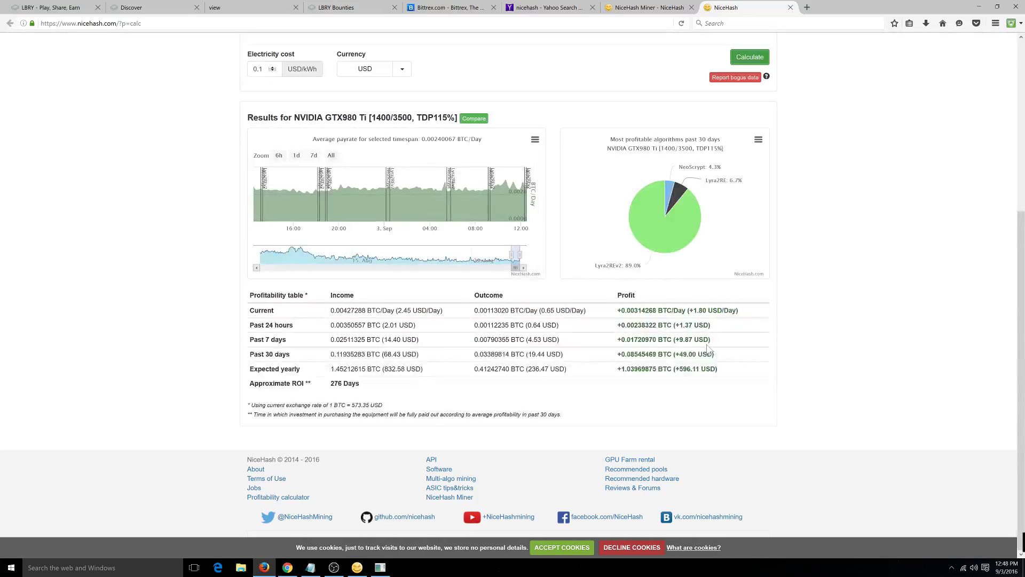
Step: Examine the GTX980 Ti's hash rates, payrate chart, most profitable algorithms and profitability table
{"action": "scroll", "coordinate": [862, 349], "scroll_direction": "up", "scroll_amount": 5}
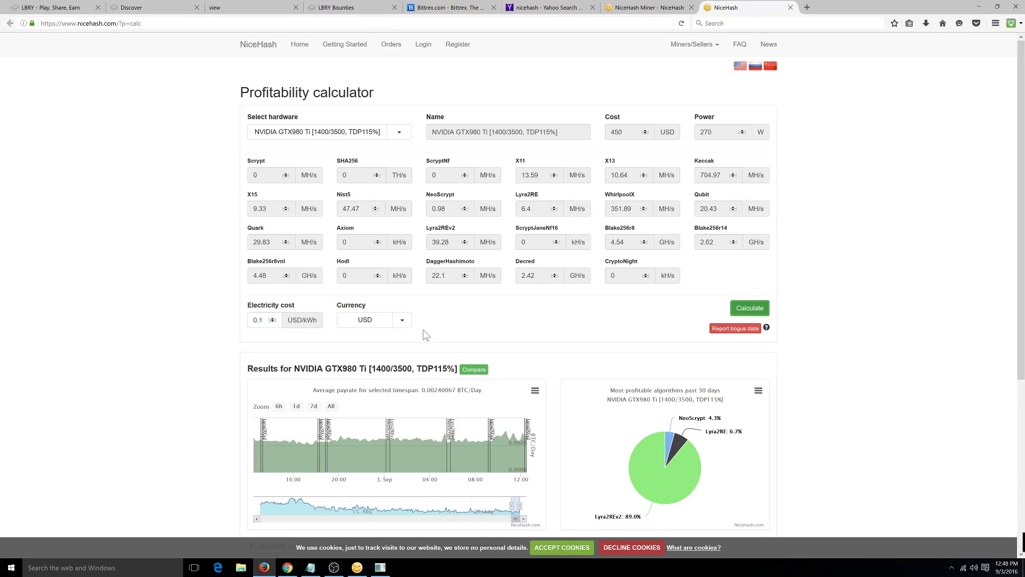
{"action": "scroll", "coordinate": [451, 358], "scroll_direction": "down", "scroll_amount": 4}
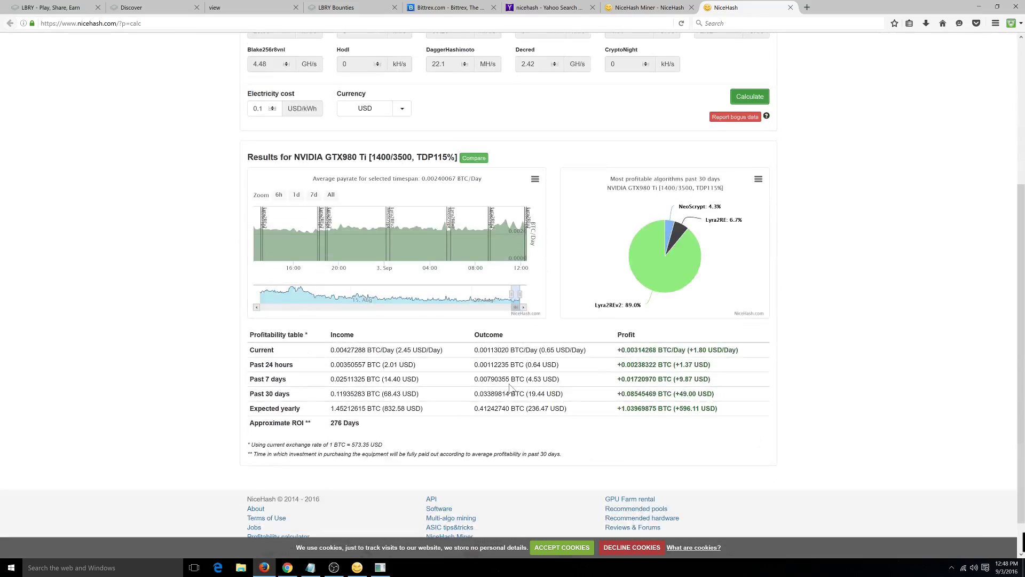
{"action": "mouse_move", "coordinate": [694, 267]}
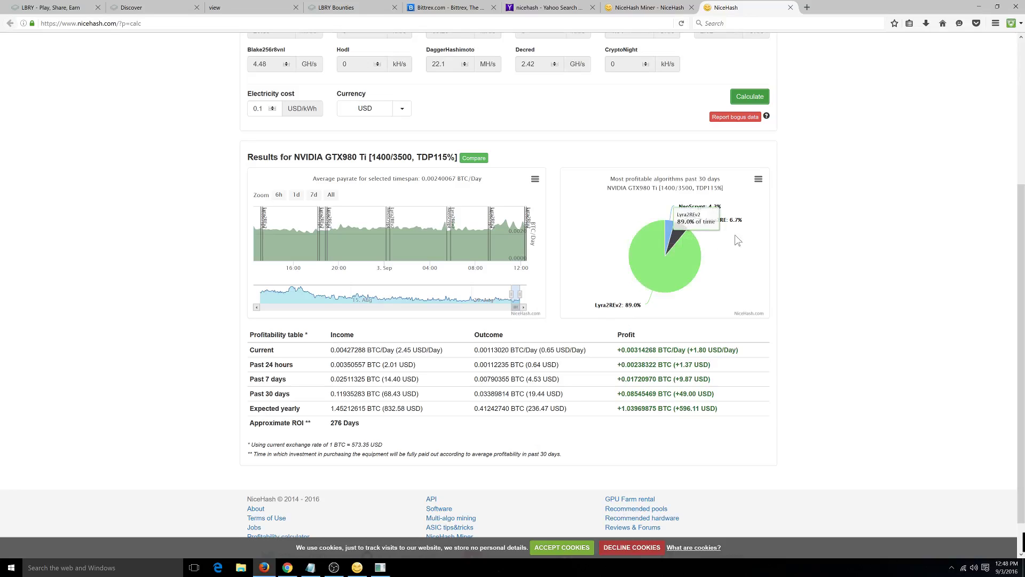
{"action": "mouse_move", "coordinate": [704, 211]}
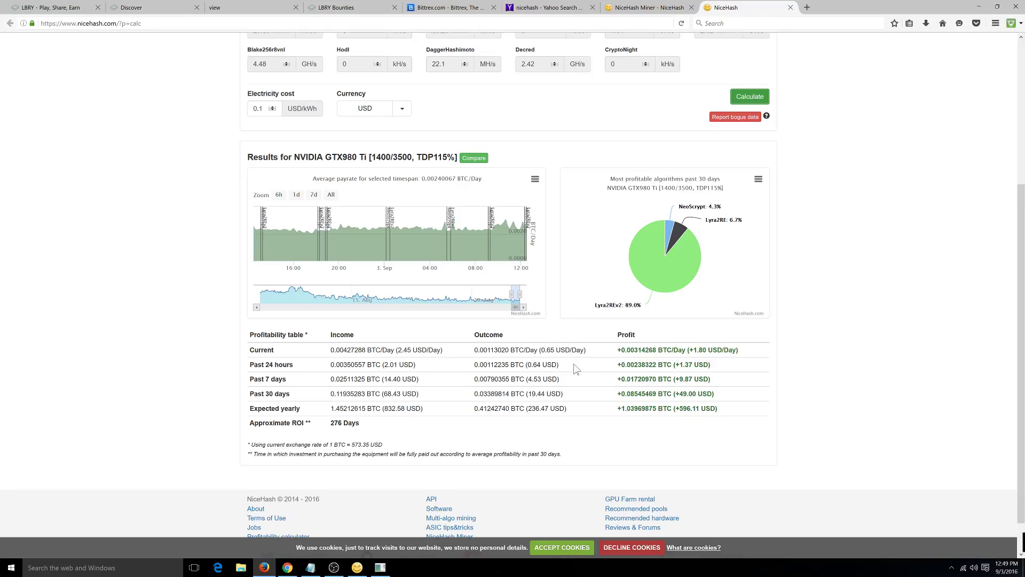
Step: Choose AMD Radeon RX 480 as the hardware and calculate its profitability
{"action": "scroll", "coordinate": [576, 370], "scroll_direction": "up", "scroll_amount": 4}
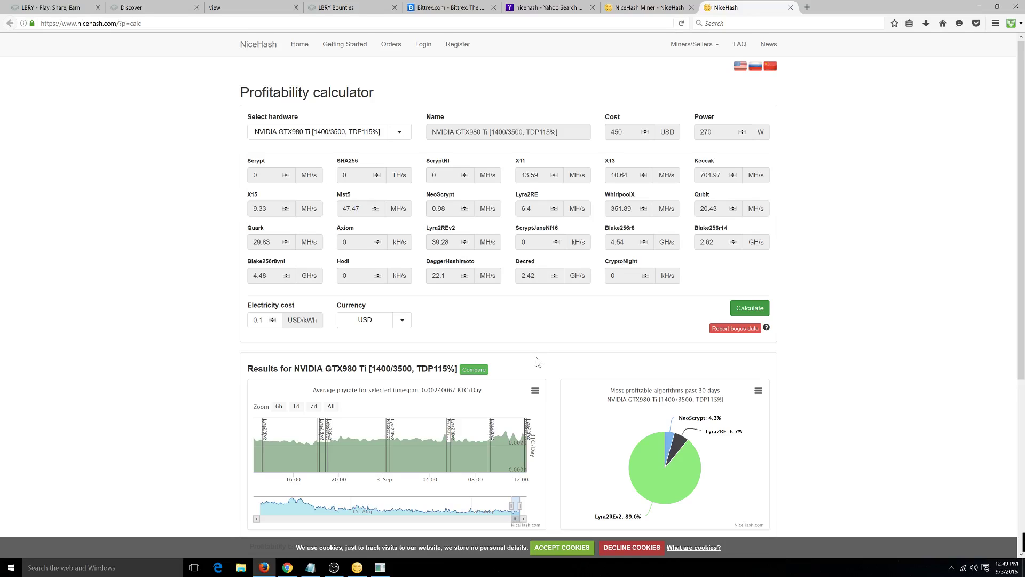
{"action": "scroll", "coordinate": [537, 361], "scroll_direction": "down", "scroll_amount": 1}
{"action": "left_click", "coordinate": [399, 79]}
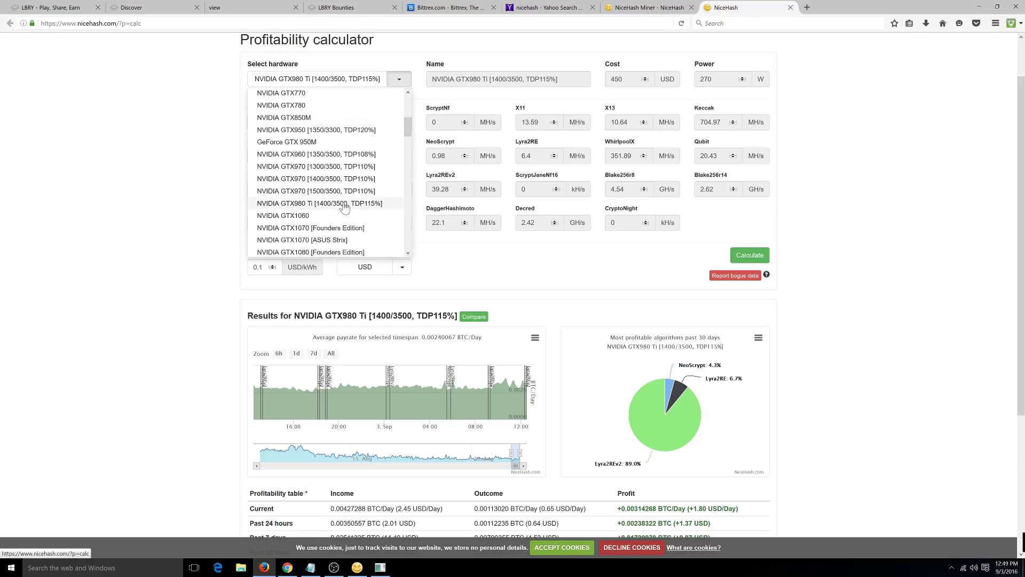
{"action": "scroll", "coordinate": [344, 207], "scroll_direction": "down", "scroll_amount": 1}
{"action": "scroll", "coordinate": [344, 207], "scroll_direction": "down", "scroll_amount": 3}
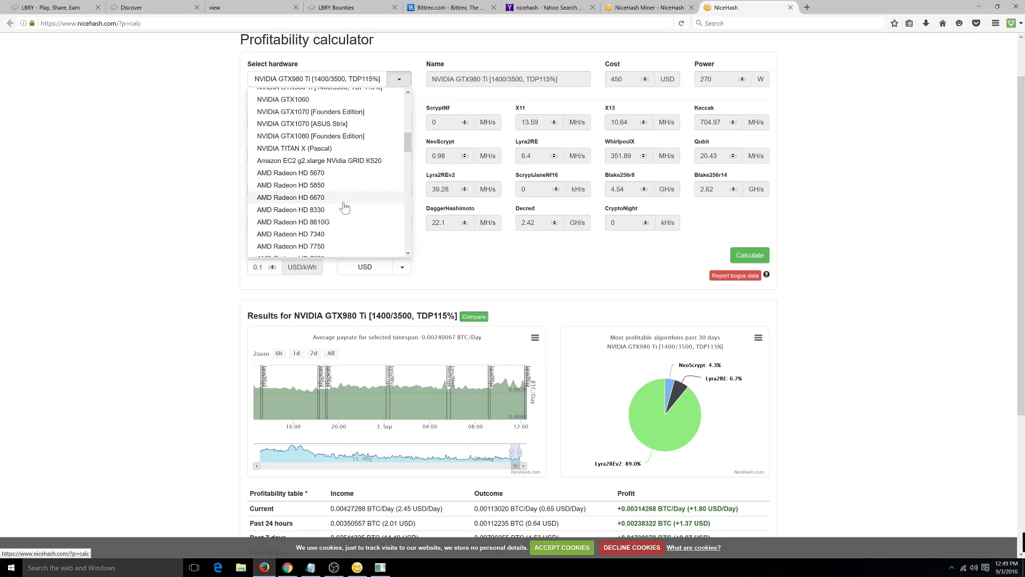
{"action": "scroll", "coordinate": [345, 208], "scroll_direction": "down", "scroll_amount": 3}
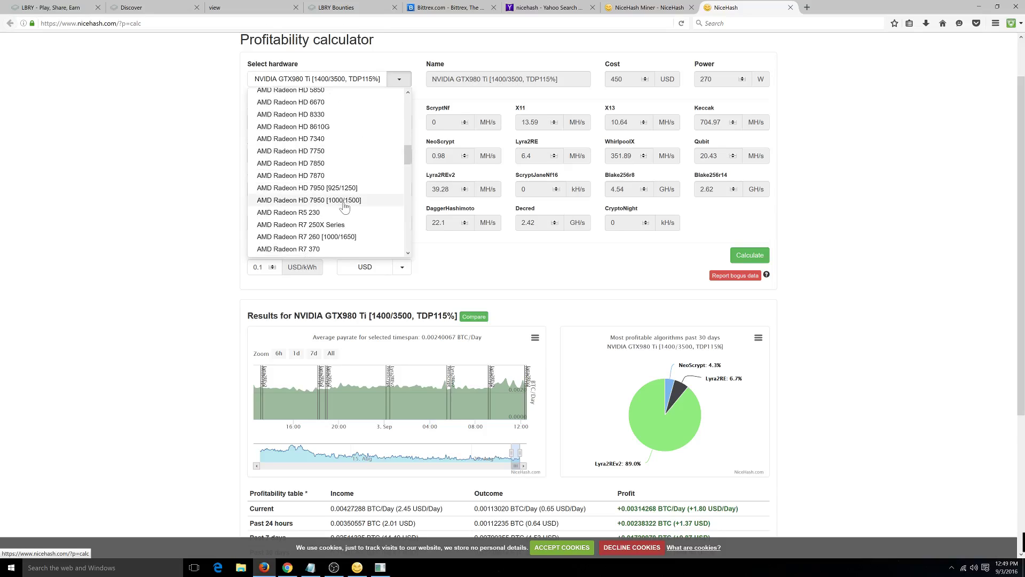
{"action": "scroll", "coordinate": [345, 207], "scroll_direction": "down", "scroll_amount": 2}
{"action": "scroll", "coordinate": [344, 207], "scroll_direction": "down", "scroll_amount": 3}
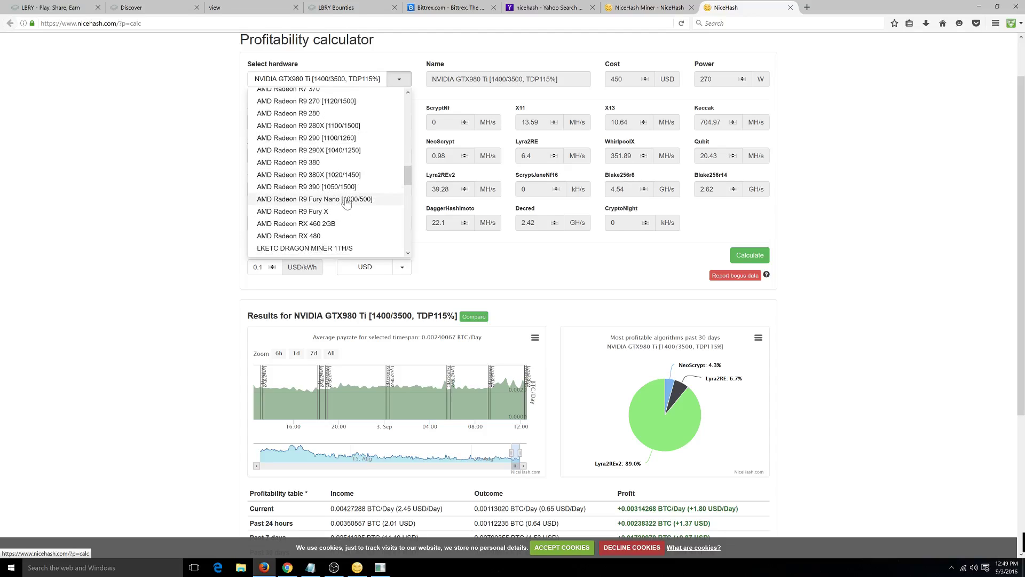
{"action": "left_click", "coordinate": [324, 238]}
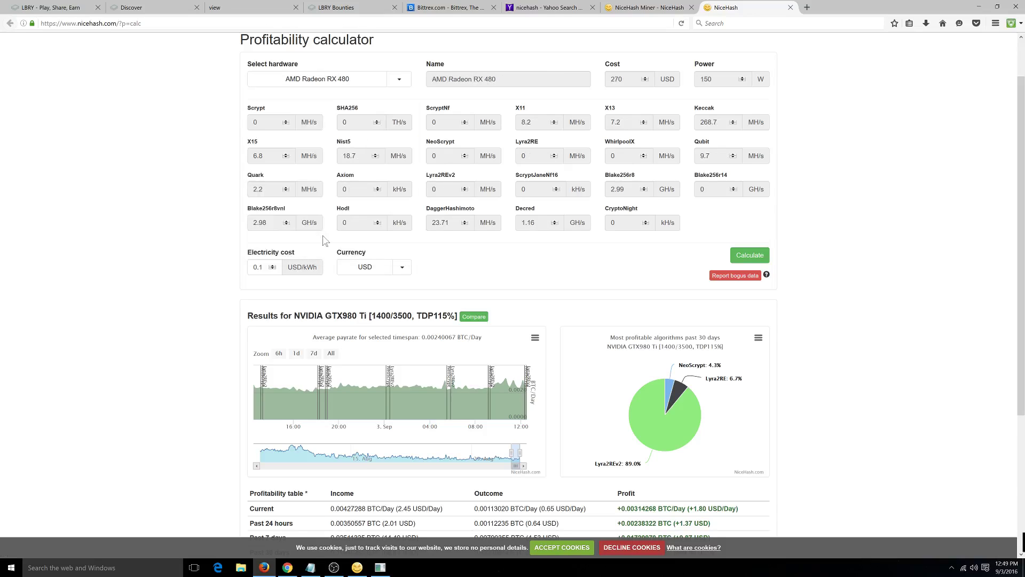
{"action": "left_click", "coordinate": [750, 256]}
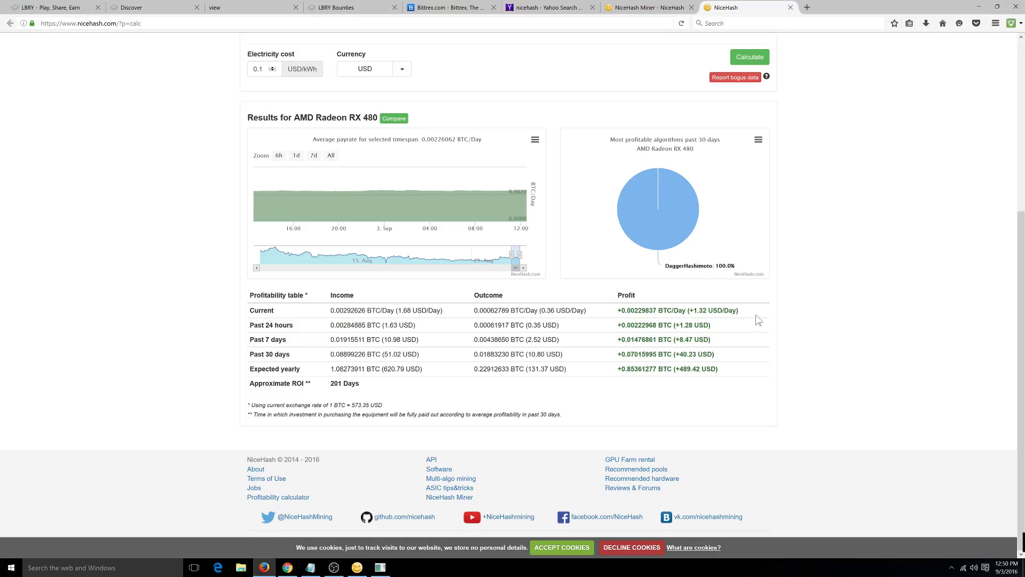
Step: Choose NVIDIA GTX1080 [Founders Edition] as the hardware, calculate its profitability and view the results
{"action": "scroll", "coordinate": [757, 320], "scroll_direction": "up", "scroll_amount": 3}
{"action": "scroll", "coordinate": [758, 320], "scroll_direction": "up", "scroll_amount": 3}
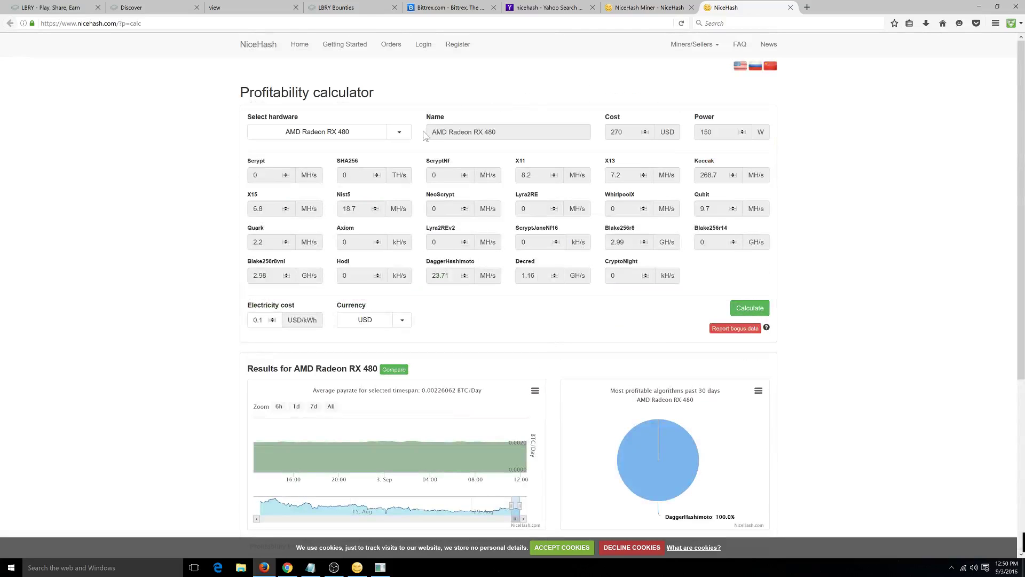
{"action": "left_click", "coordinate": [403, 138]}
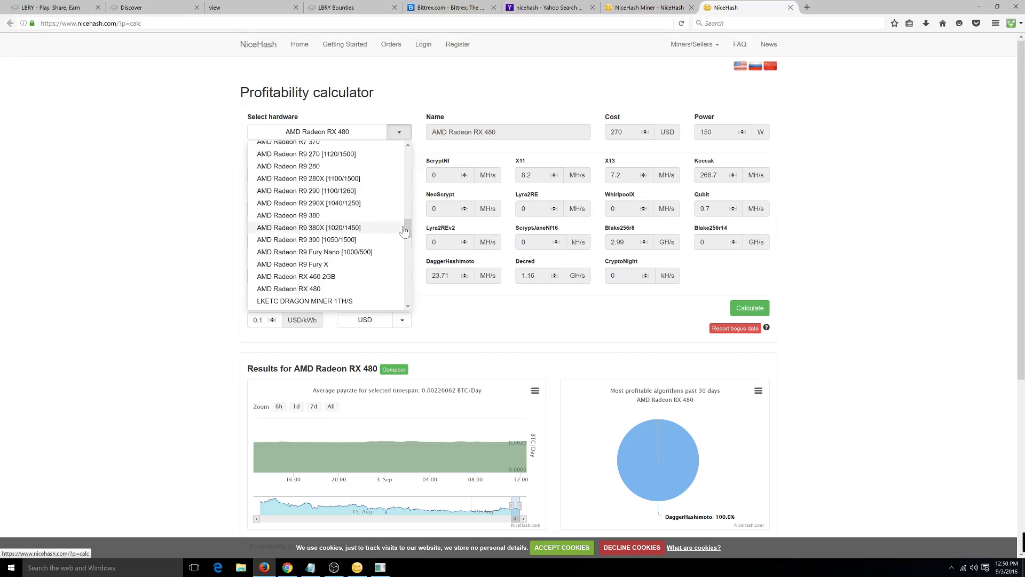
{"action": "left_click_drag", "start_coordinate": [411, 235], "coordinate": [407, 191]}
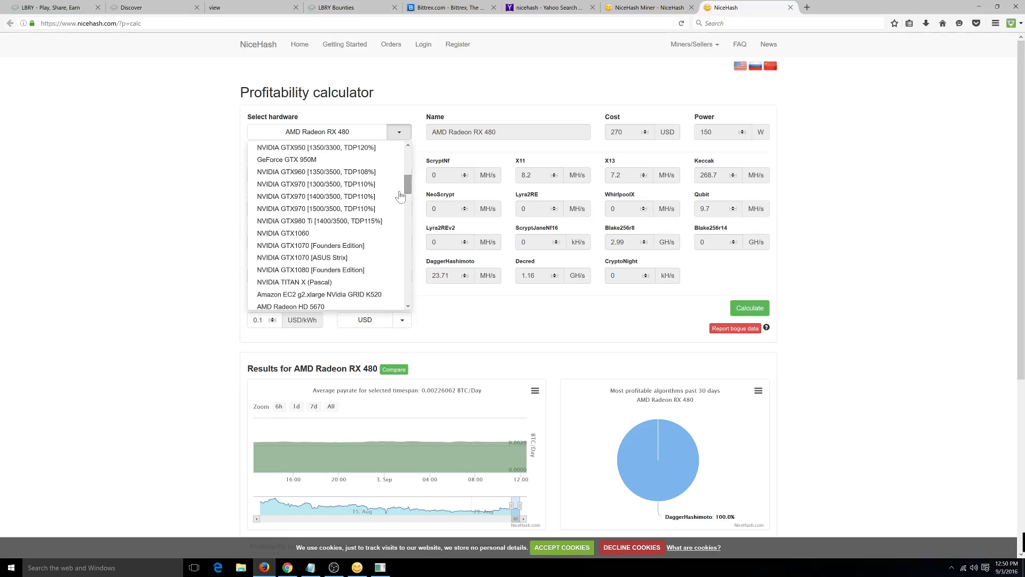
{"action": "left_click", "coordinate": [306, 271]}
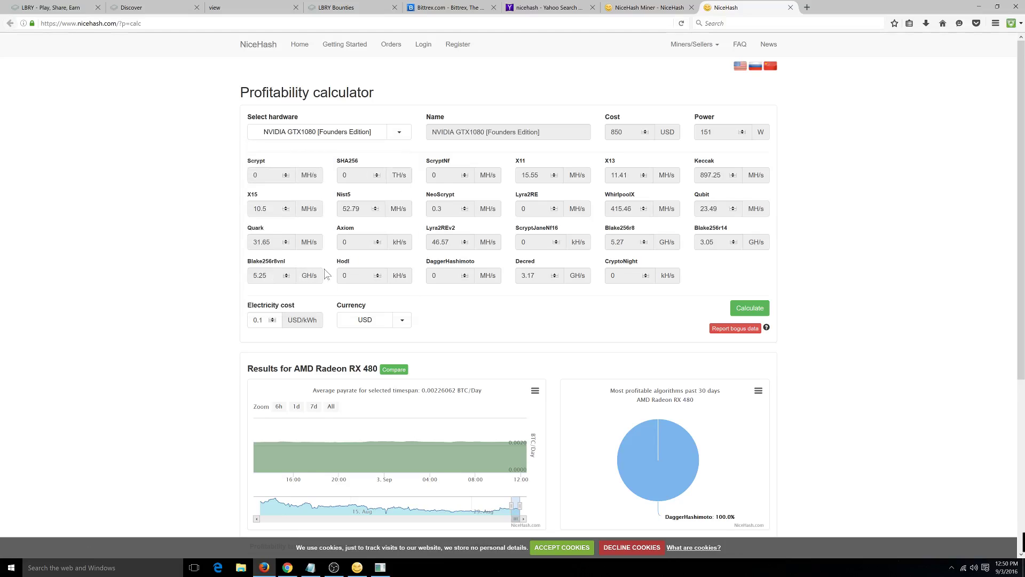
{"action": "left_click", "coordinate": [741, 312]}
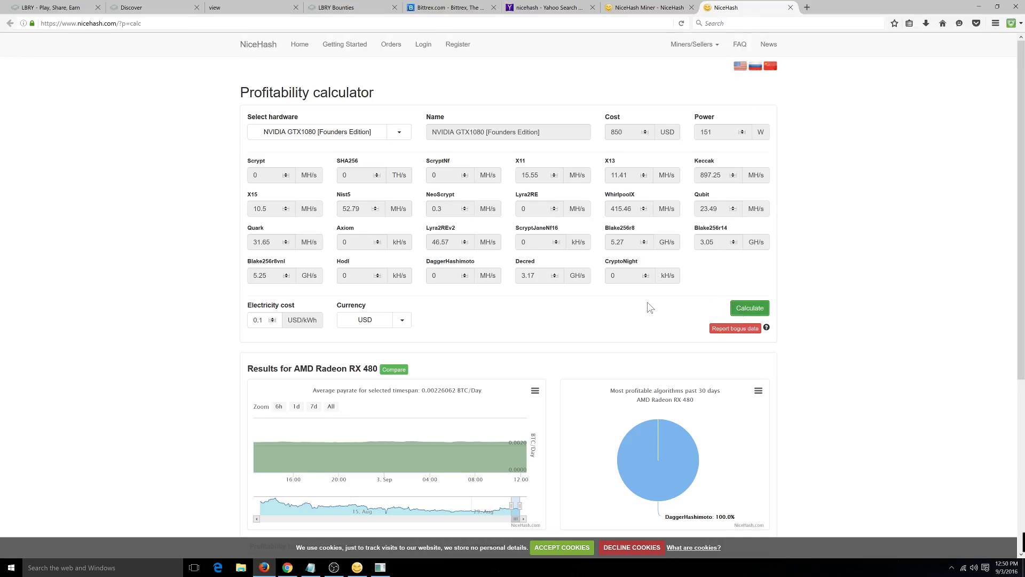
{"action": "scroll", "coordinate": [648, 304], "scroll_direction": "down", "scroll_amount": 5}
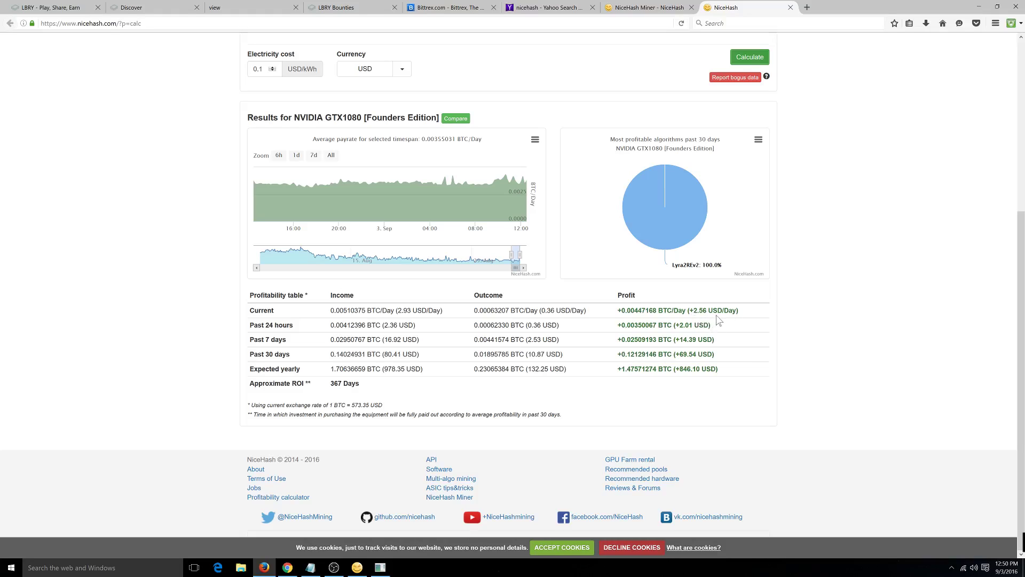
{"action": "scroll", "coordinate": [596, 275], "scroll_direction": "up", "scroll_amount": 5}
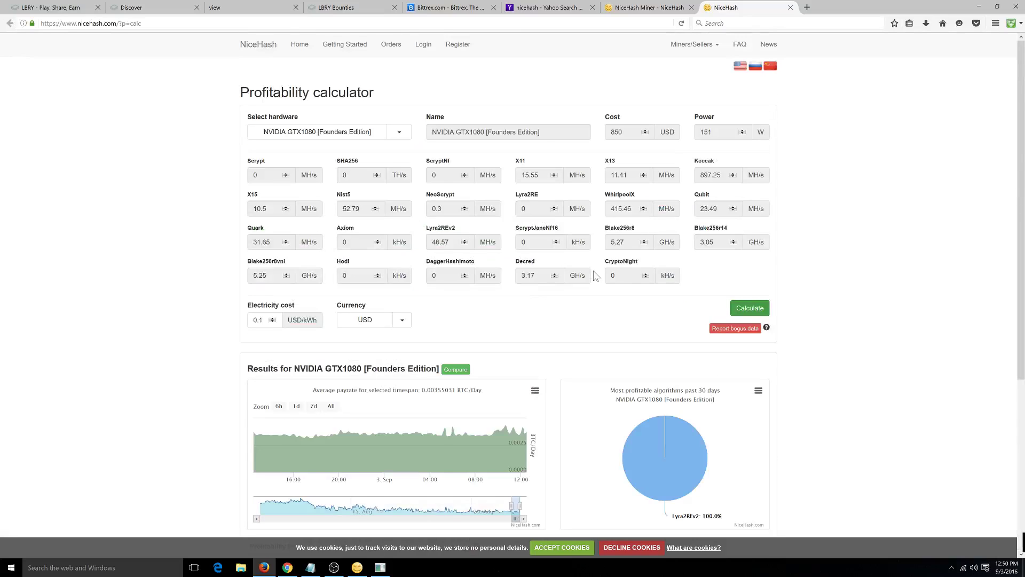
{"action": "left_click", "coordinate": [400, 132]}
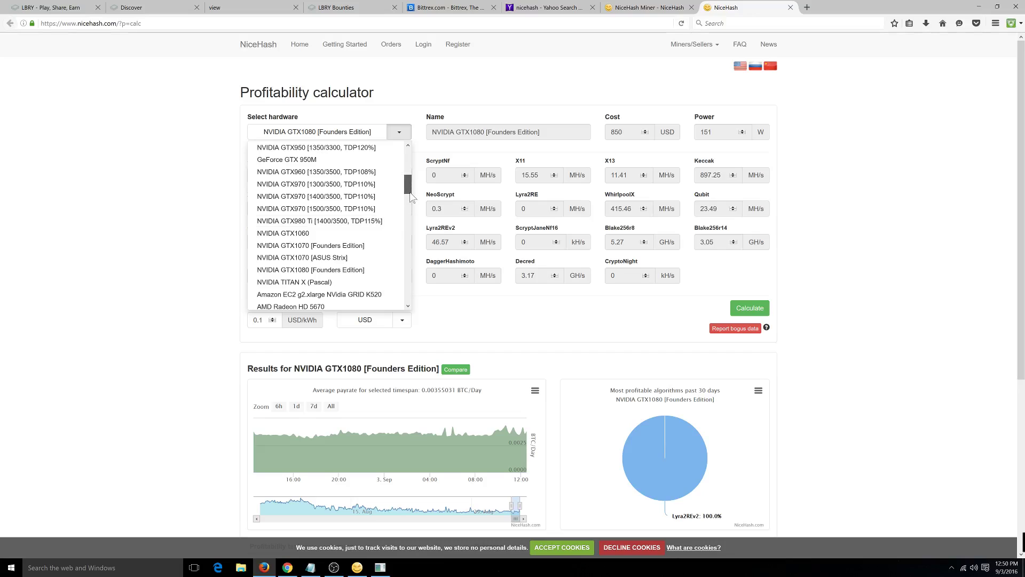
{"action": "left_click_drag", "start_coordinate": [410, 195], "coordinate": [409, 220]}
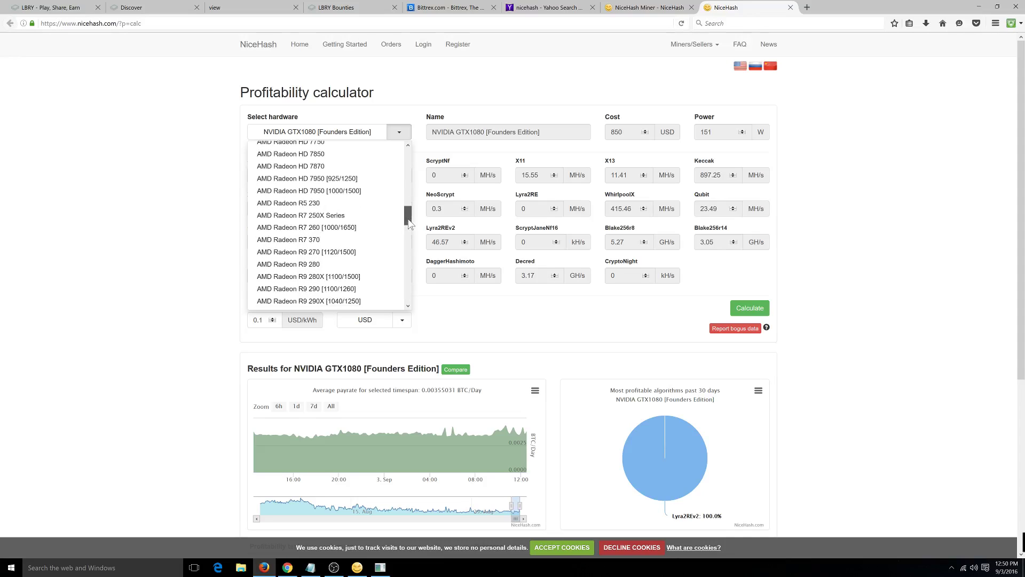
{"action": "left_click", "coordinate": [147, 318]}
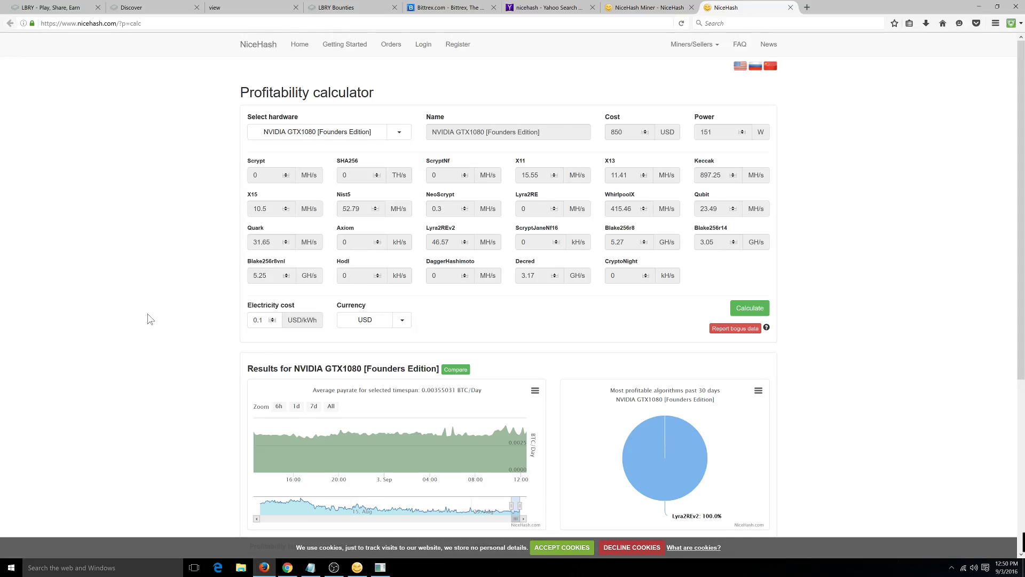
Step: Check the GTX1080's approximate ROI in the profitability table against its hardware cost
{"action": "scroll", "coordinate": [149, 318], "scroll_direction": "down", "scroll_amount": 4}
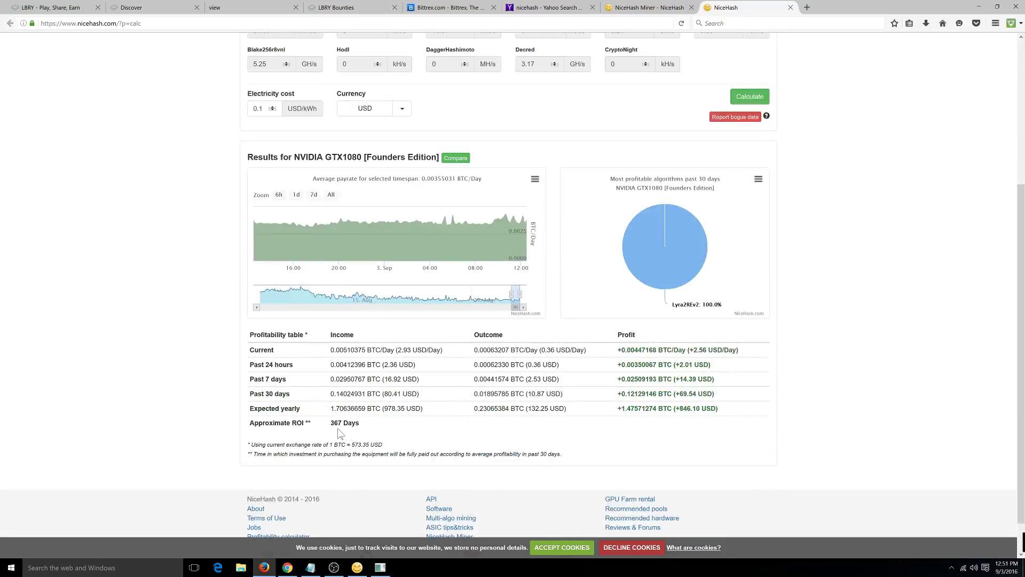
{"action": "scroll", "coordinate": [340, 424], "scroll_direction": "up", "scroll_amount": 5}
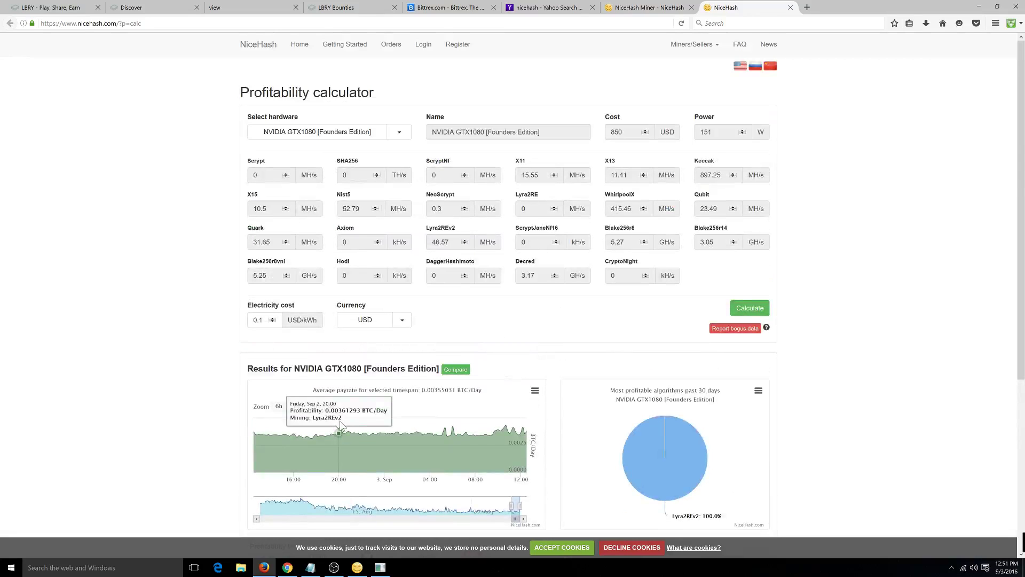
{"action": "left_click", "coordinate": [647, 137]}
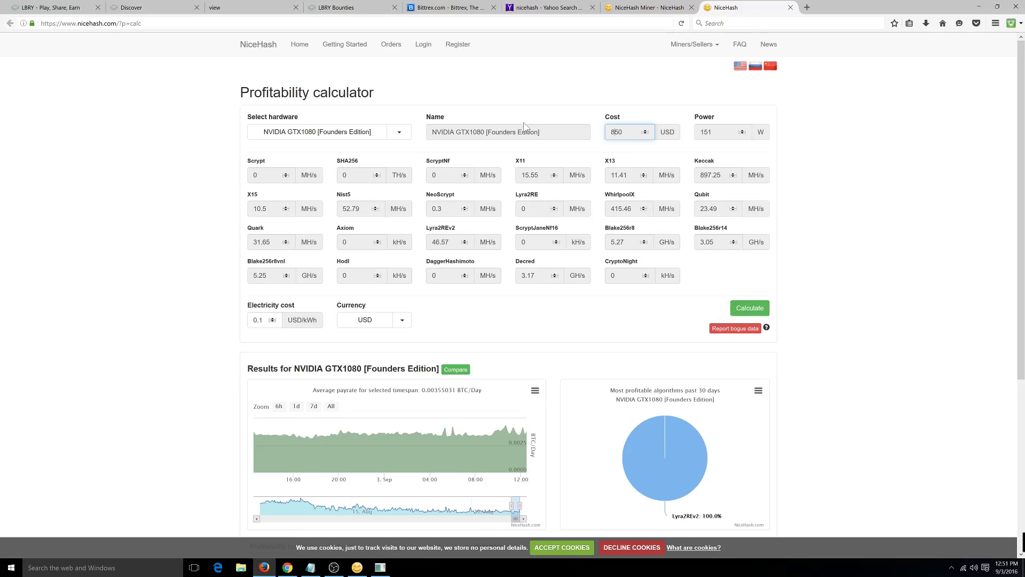
Step: Select AMD Radeon RX 480 again, recalculate its profitability and view its profitability table
{"action": "left_click", "coordinate": [398, 138]}
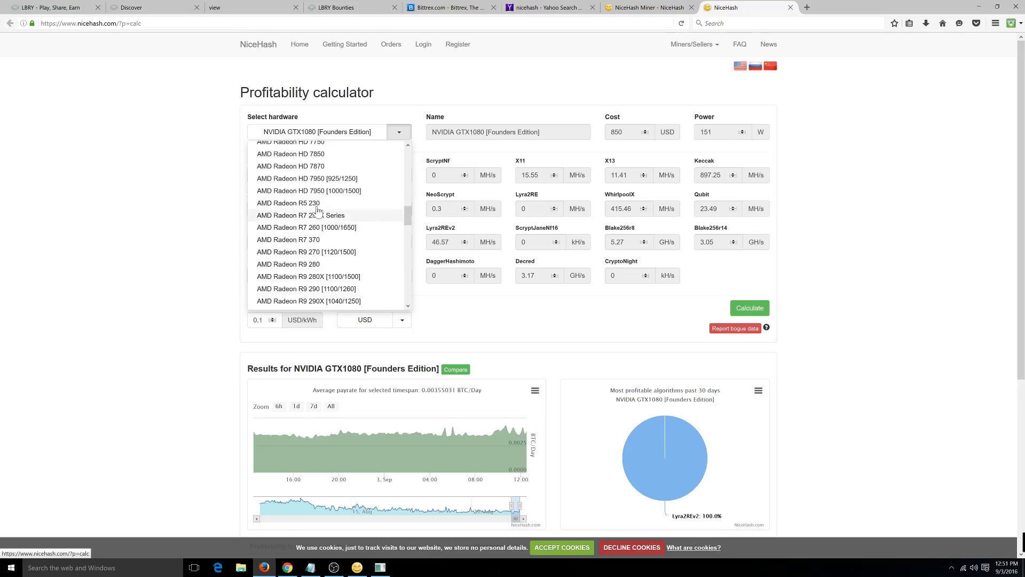
{"action": "scroll", "coordinate": [331, 264], "scroll_direction": "down", "scroll_amount": 3}
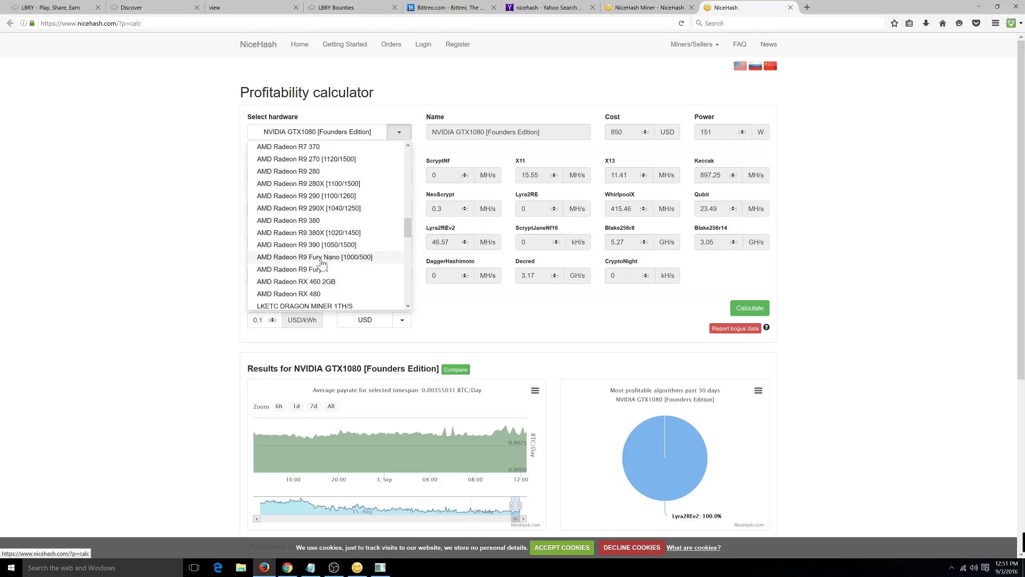
{"action": "scroll", "coordinate": [339, 281], "scroll_direction": "down", "scroll_amount": 1}
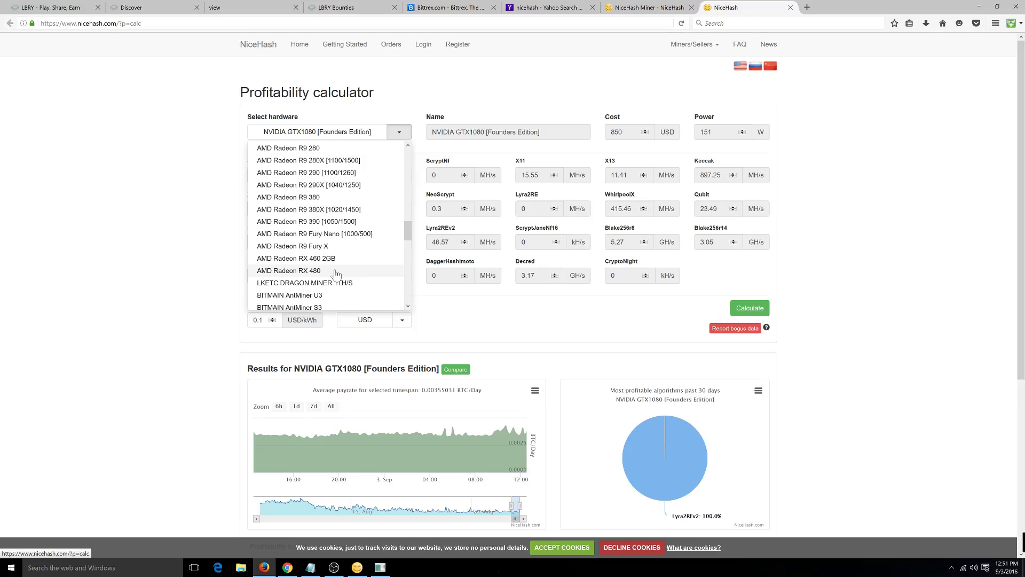
{"action": "left_click", "coordinate": [336, 271]}
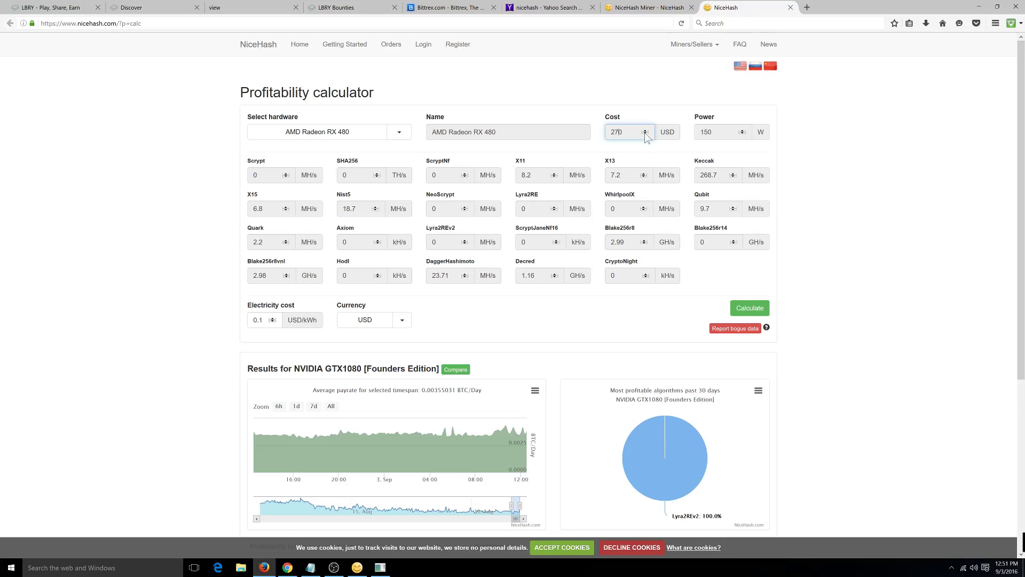
{"action": "scroll", "coordinate": [670, 158], "scroll_direction": "down", "scroll_amount": 3}
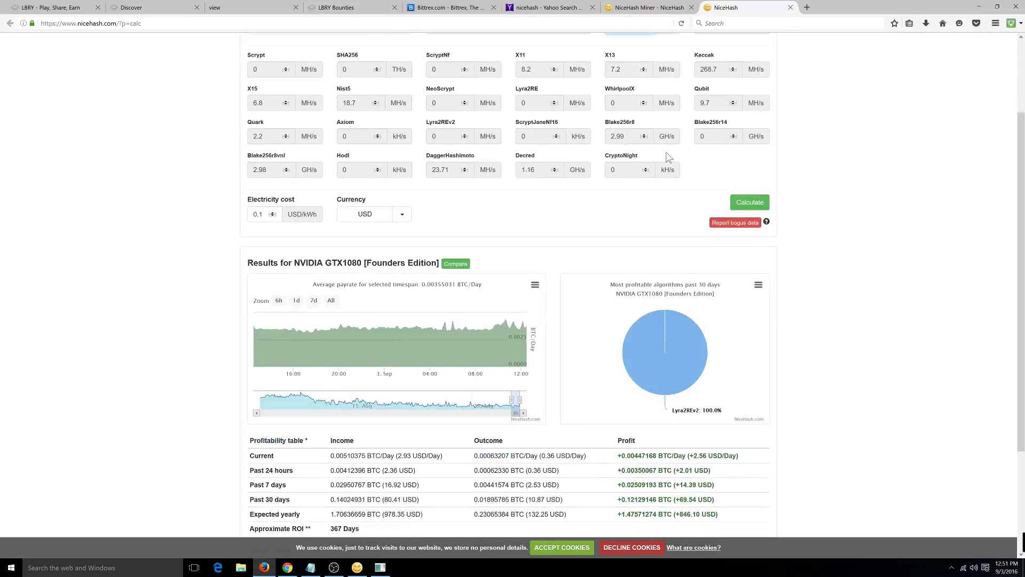
{"action": "left_click", "coordinate": [750, 204]}
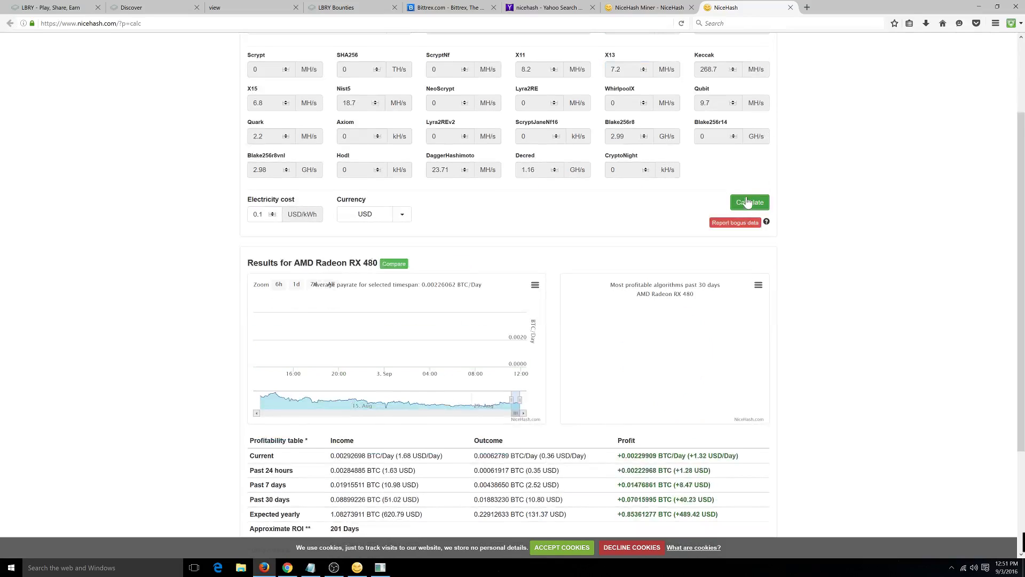
{"action": "scroll", "coordinate": [739, 204], "scroll_direction": "down", "scroll_amount": 3}
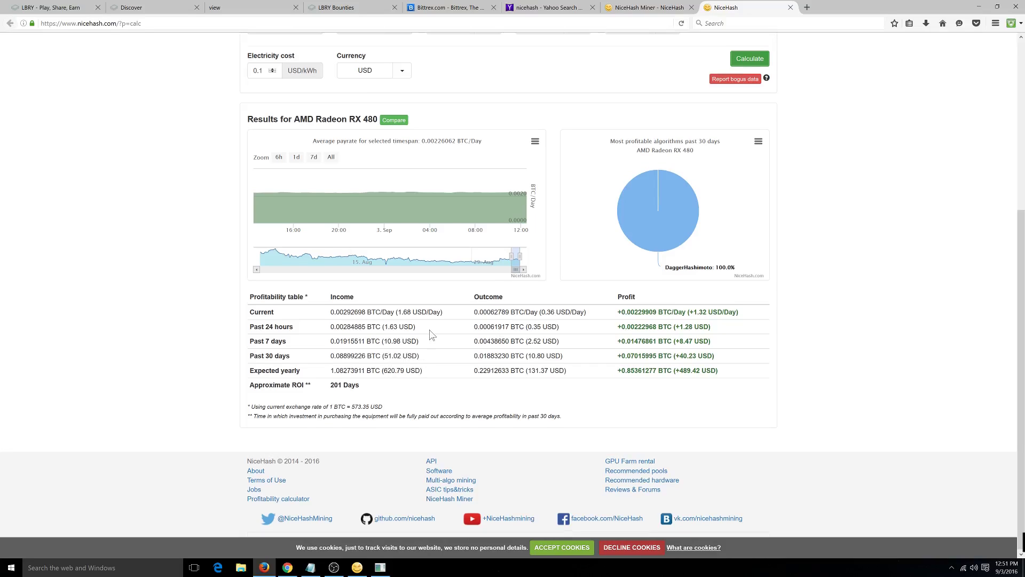
Step: Choose BITMAIN AntMiner S7 as the hardware, calculate its profitability and view the results
{"action": "scroll", "coordinate": [431, 297], "scroll_direction": "up", "scroll_amount": 5}
{"action": "left_click", "coordinate": [399, 132]}
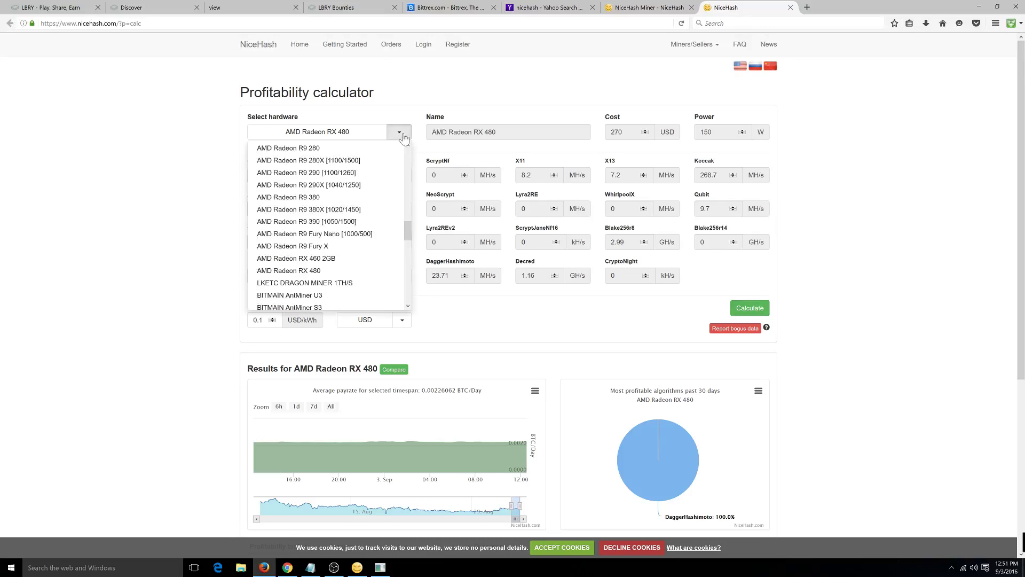
{"action": "scroll", "coordinate": [332, 270], "scroll_direction": "down", "scroll_amount": 8}
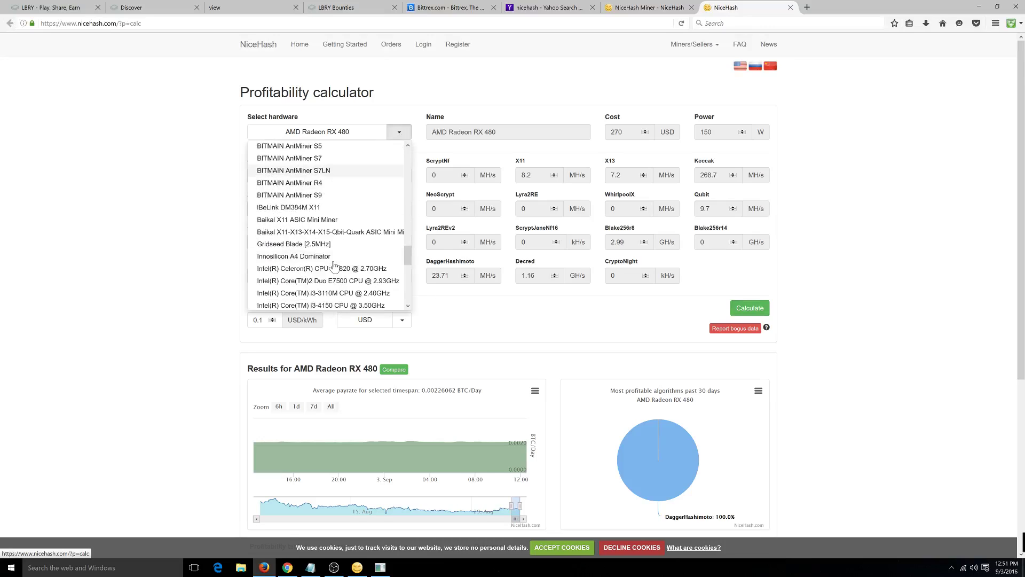
{"action": "scroll", "coordinate": [334, 264], "scroll_direction": "down", "scroll_amount": 3}
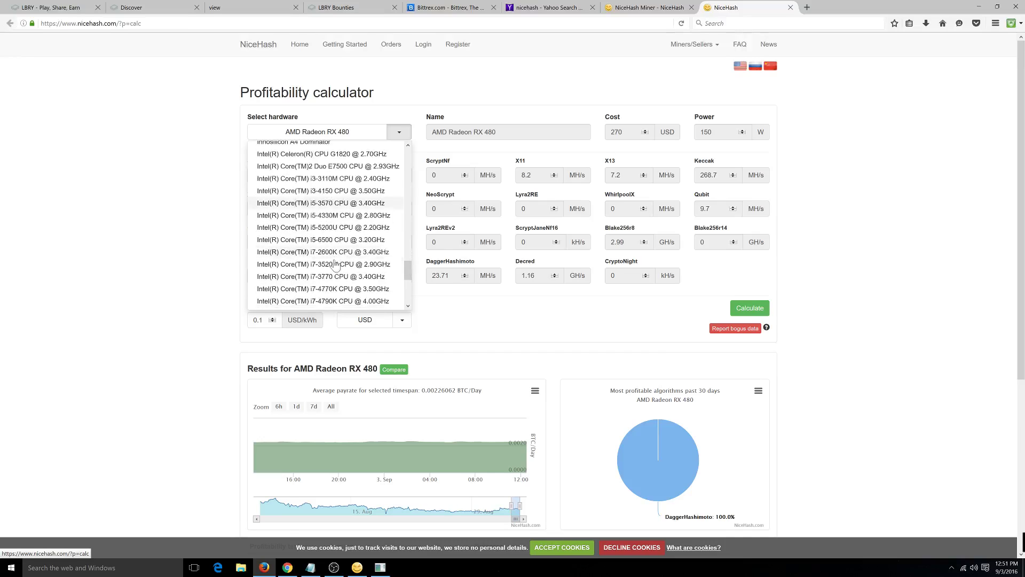
{"action": "scroll", "coordinate": [334, 265], "scroll_direction": "down", "scroll_amount": 5}
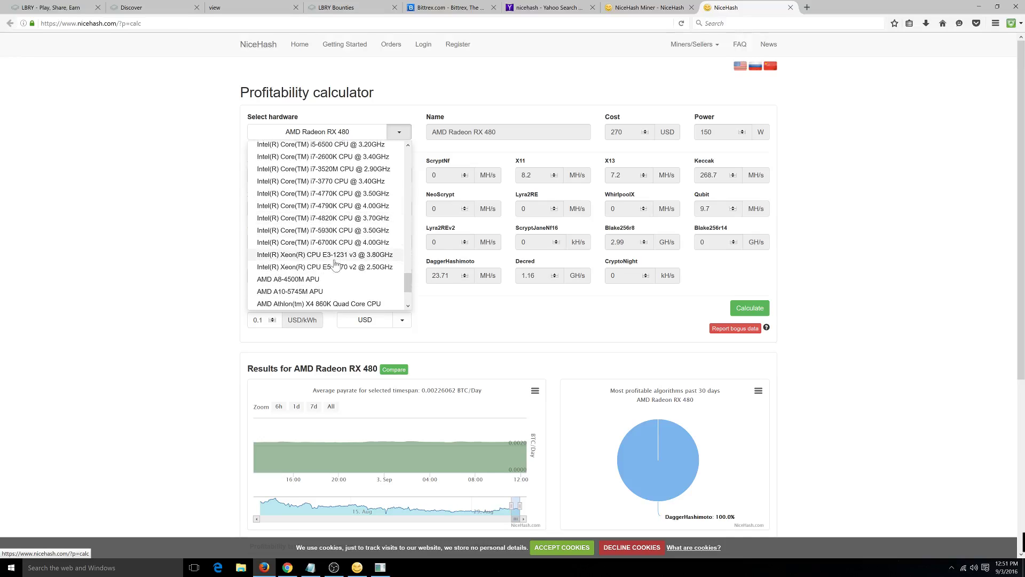
{"action": "scroll", "coordinate": [335, 265], "scroll_direction": "up", "scroll_amount": 5}
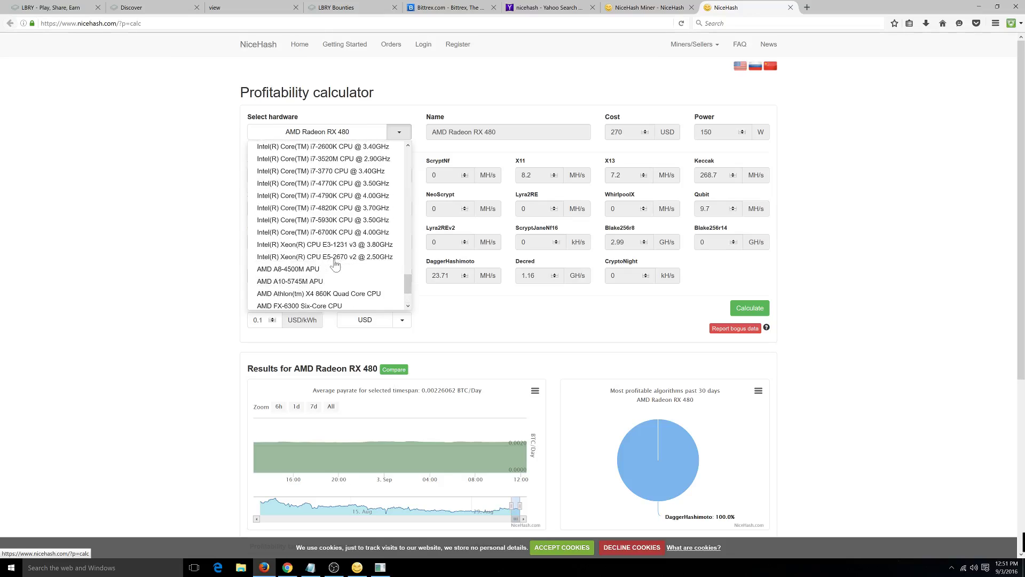
{"action": "scroll", "coordinate": [334, 264], "scroll_direction": "up", "scroll_amount": 9}
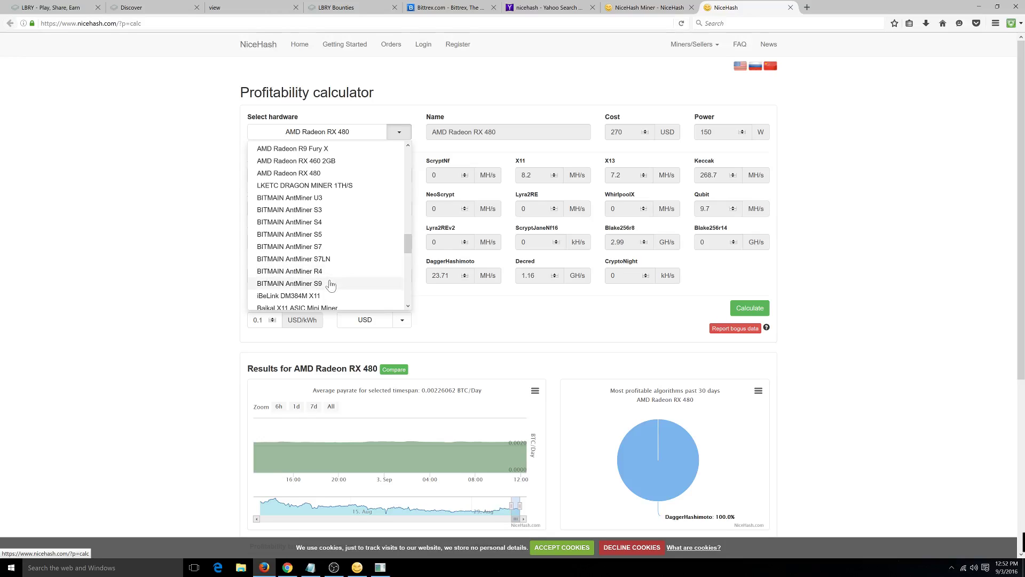
{"action": "left_click", "coordinate": [331, 248]}
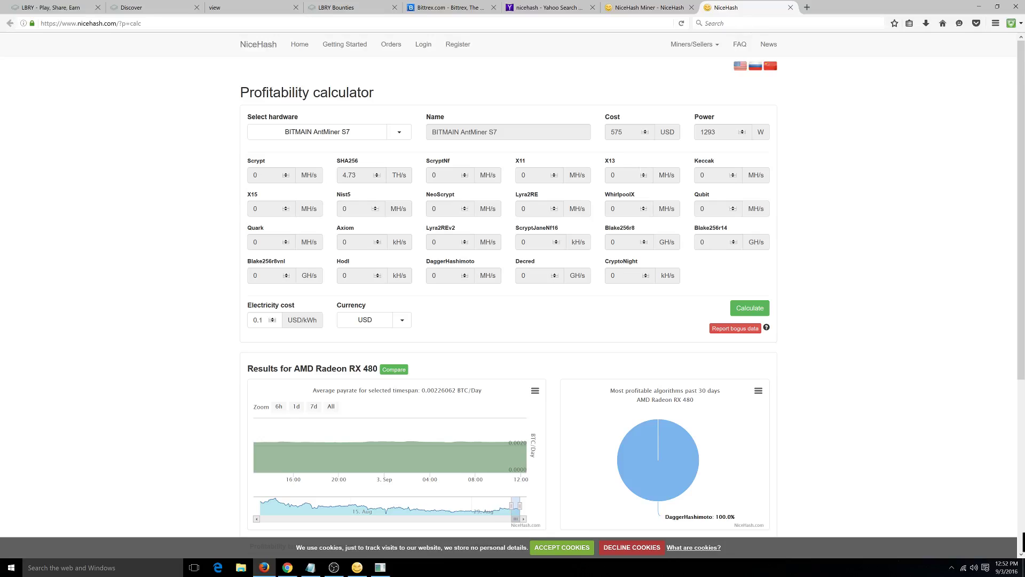
{"action": "left_click", "coordinate": [750, 309]}
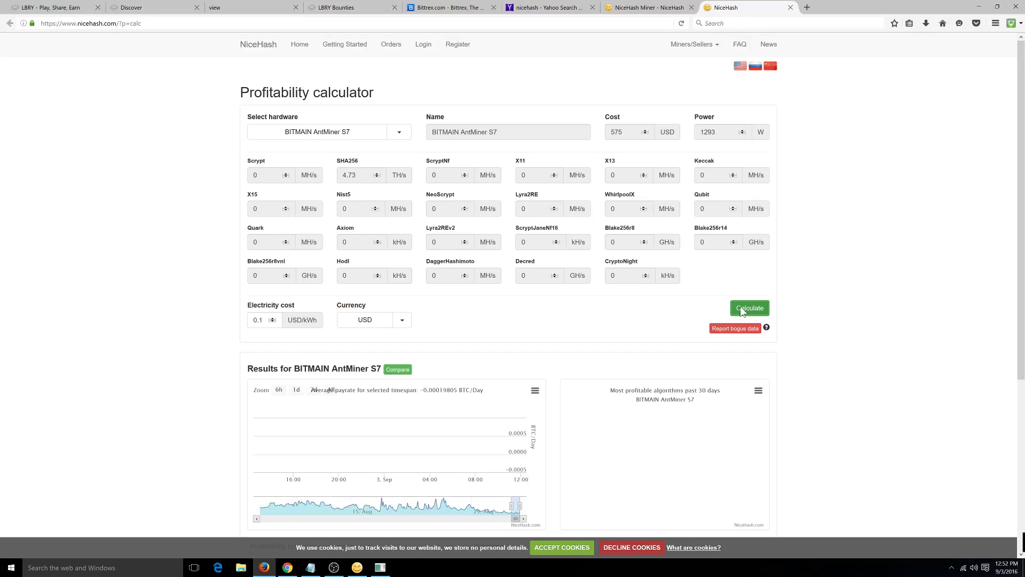
{"action": "scroll", "coordinate": [750, 315], "scroll_direction": "down", "scroll_amount": 5}
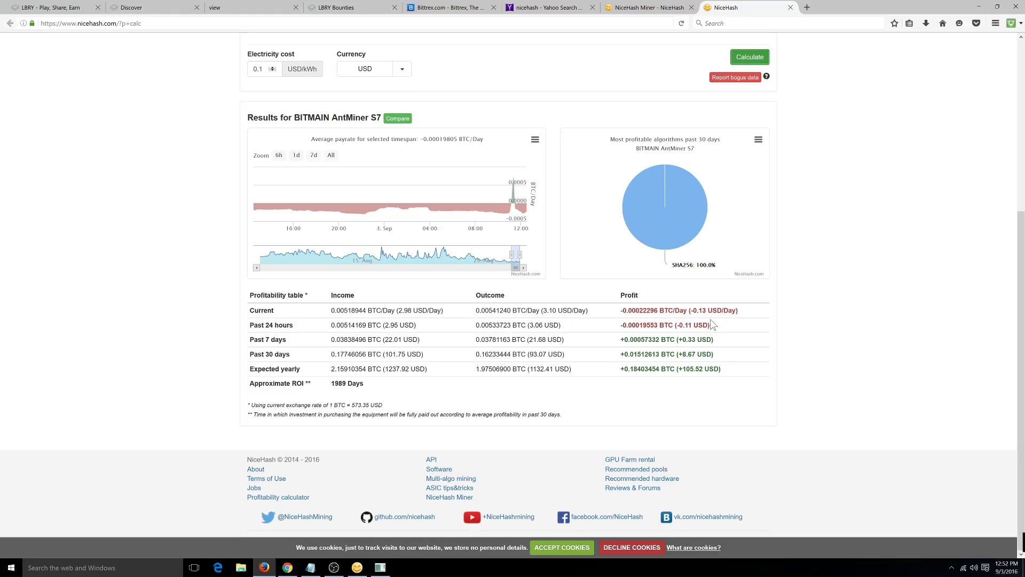
Step: Choose BITMAIN AntMiner S9 as the hardware, calculate its profitability and view the results
{"action": "scroll", "coordinate": [710, 319], "scroll_direction": "up", "scroll_amount": 5}
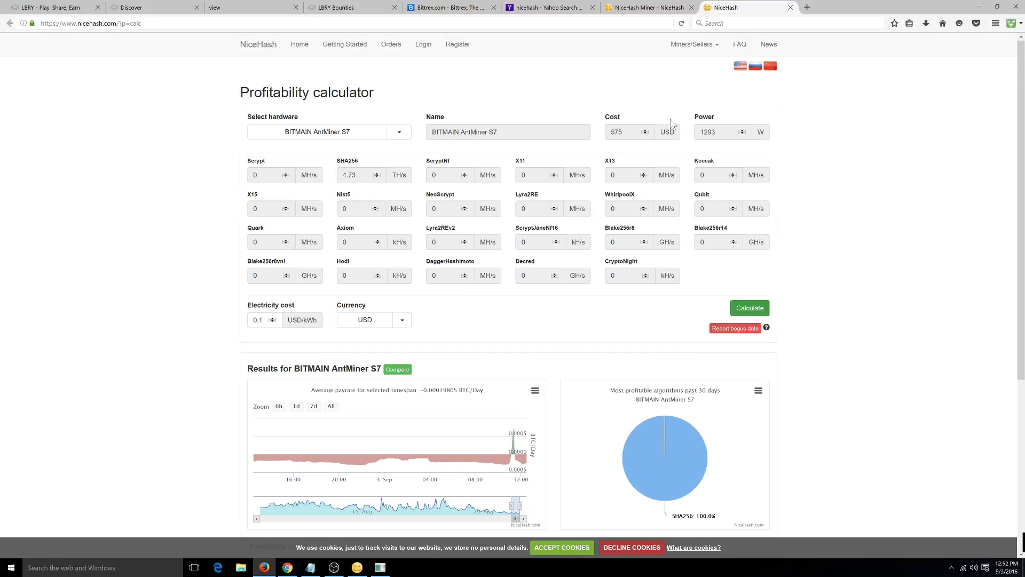
{"action": "left_click", "coordinate": [398, 133]}
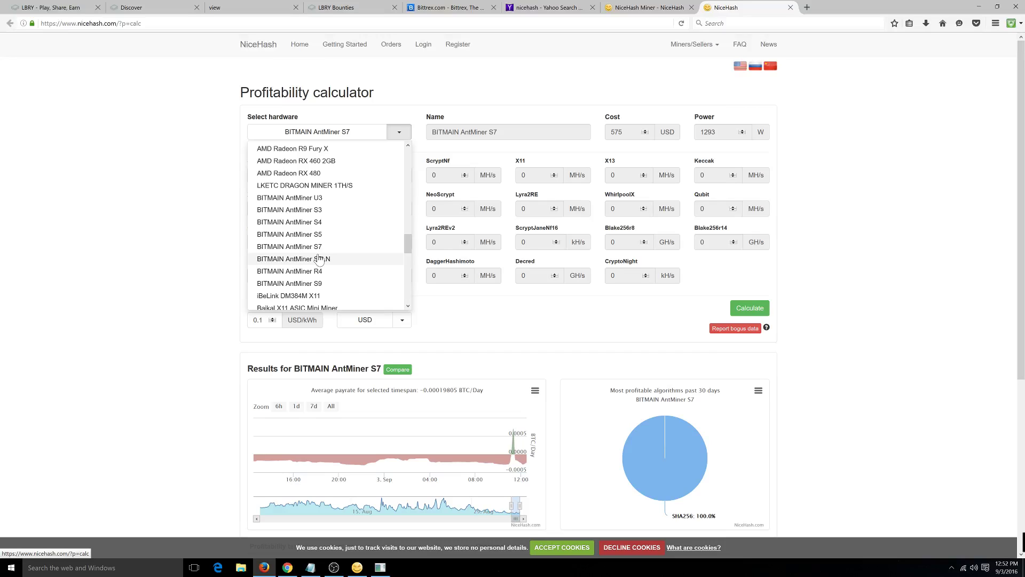
{"action": "left_click", "coordinate": [321, 283]}
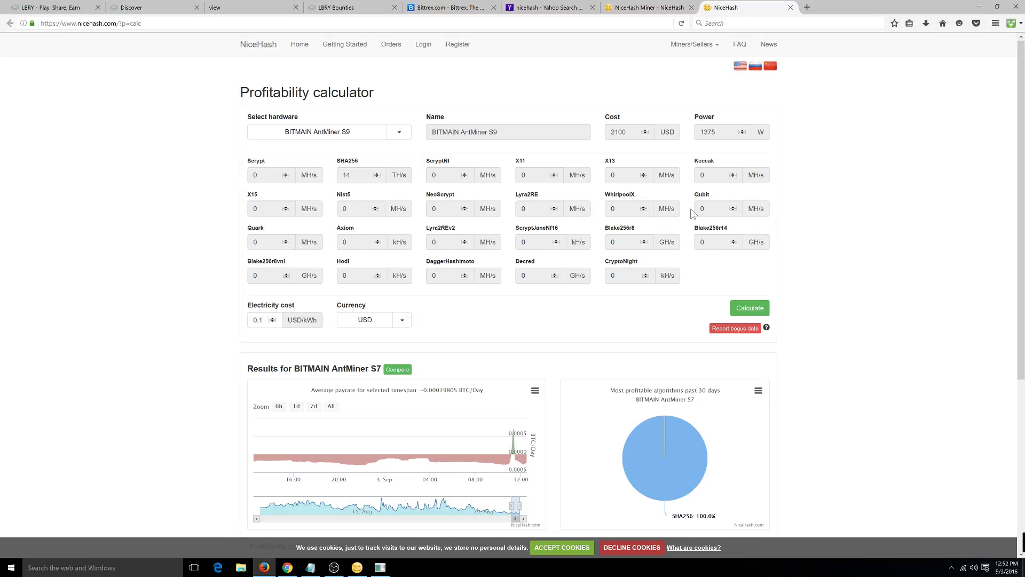
{"action": "left_click", "coordinate": [755, 310]}
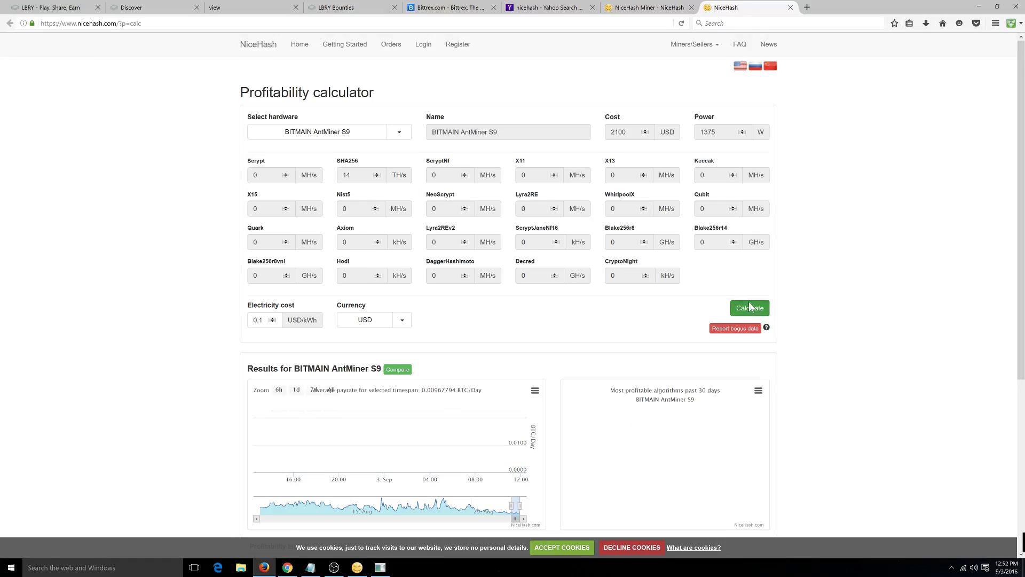
{"action": "scroll", "coordinate": [667, 171], "scroll_direction": "down", "scroll_amount": 5}
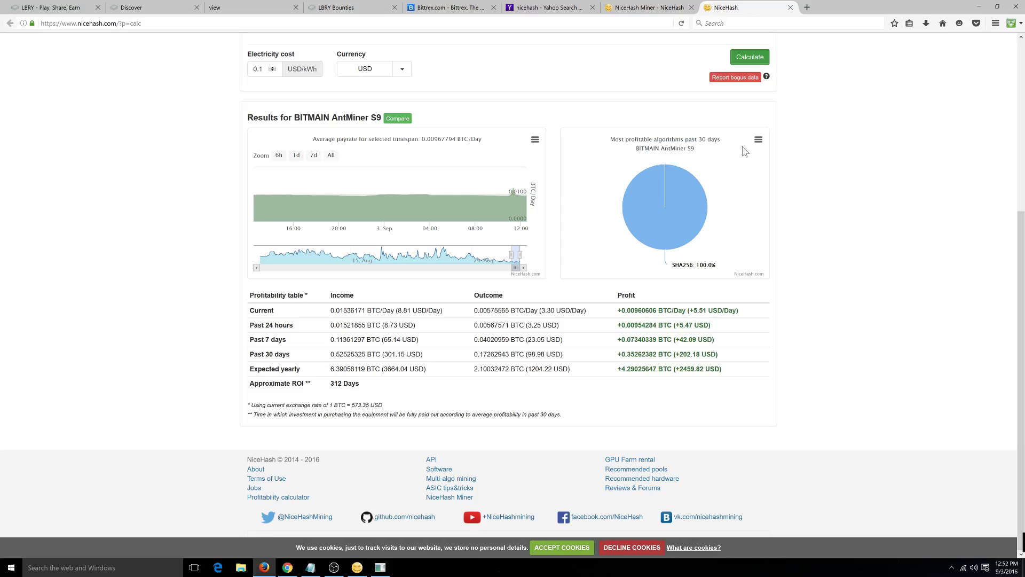
Step: Review the AntMiner S9's specifications and results, and minimize the browser to return to the running NiceHash Miner
{"action": "scroll", "coordinate": [864, 251], "scroll_direction": "up", "scroll_amount": 5}
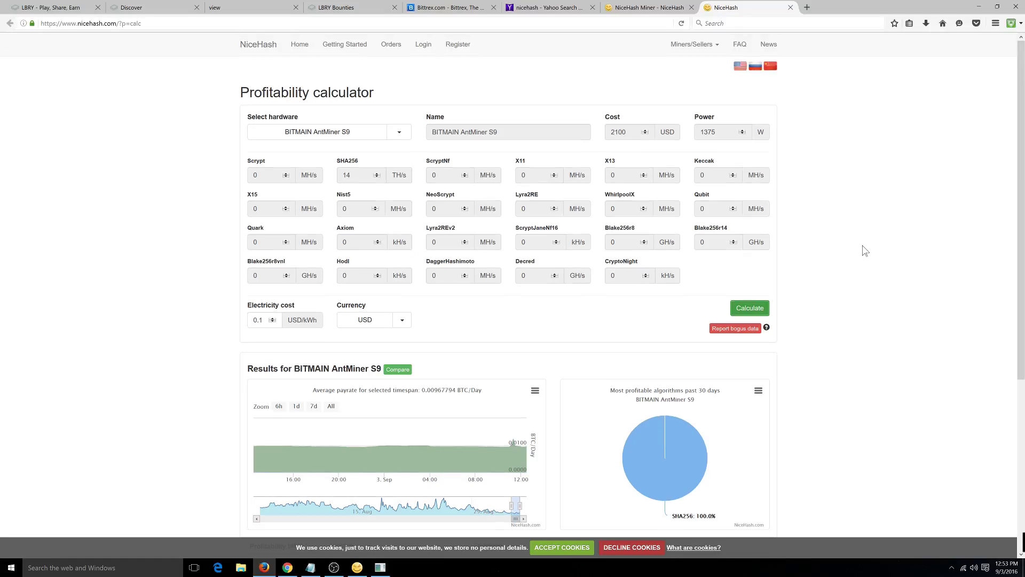
{"action": "scroll", "coordinate": [865, 251], "scroll_direction": "down", "scroll_amount": 3}
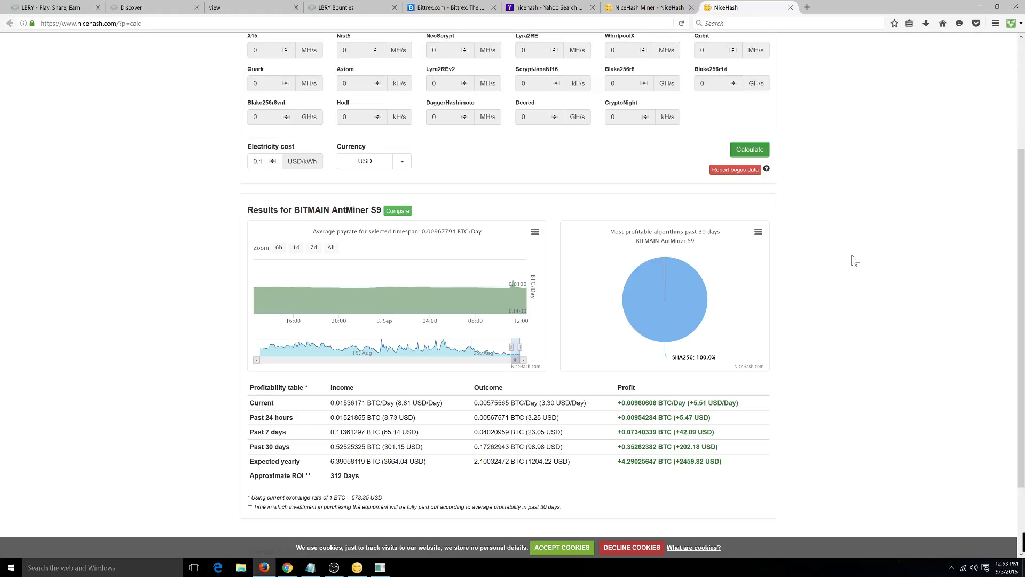
{"action": "scroll", "coordinate": [871, 333], "scroll_direction": "up", "scroll_amount": 5}
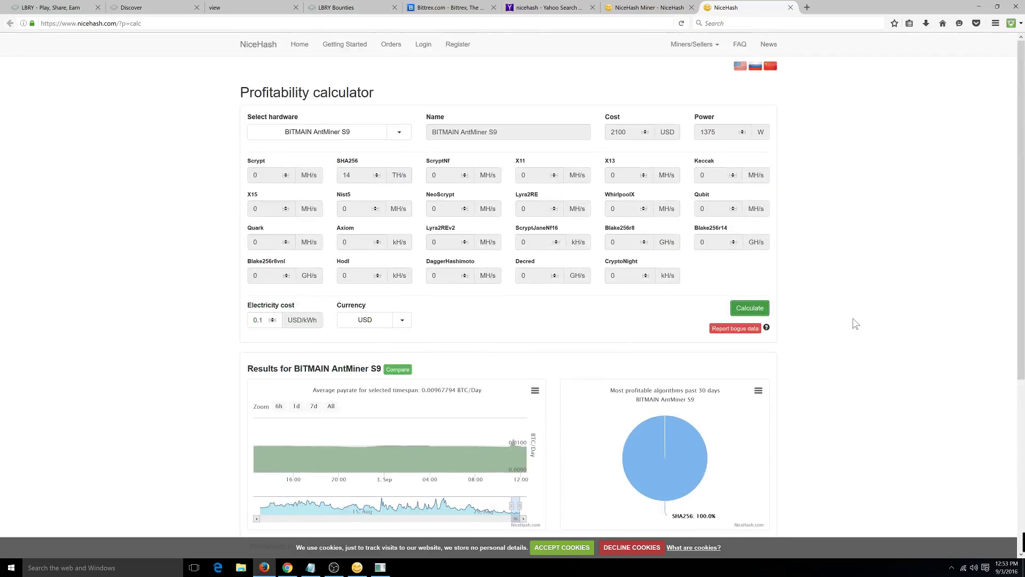
{"action": "left_click", "coordinate": [980, 6]}
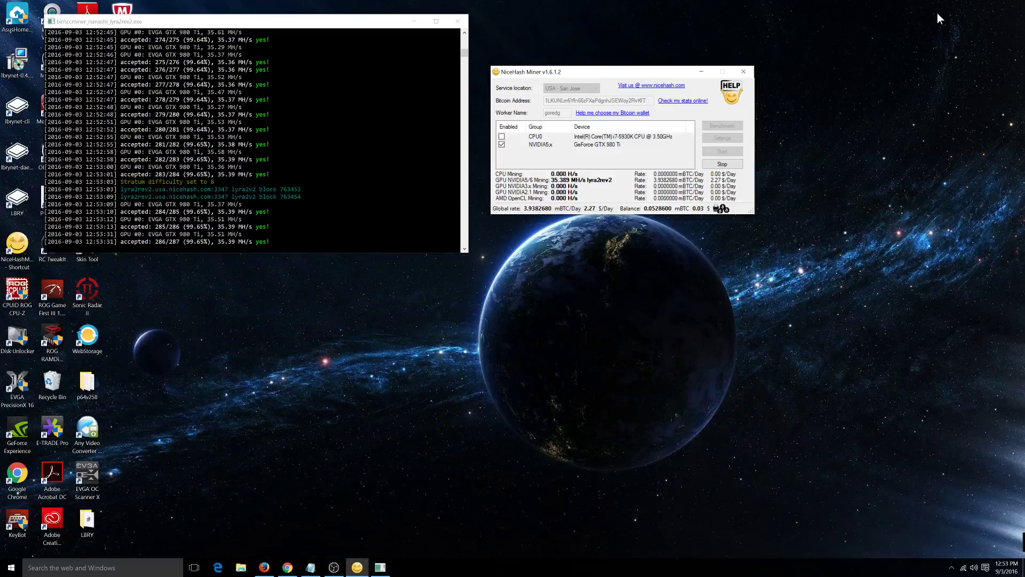